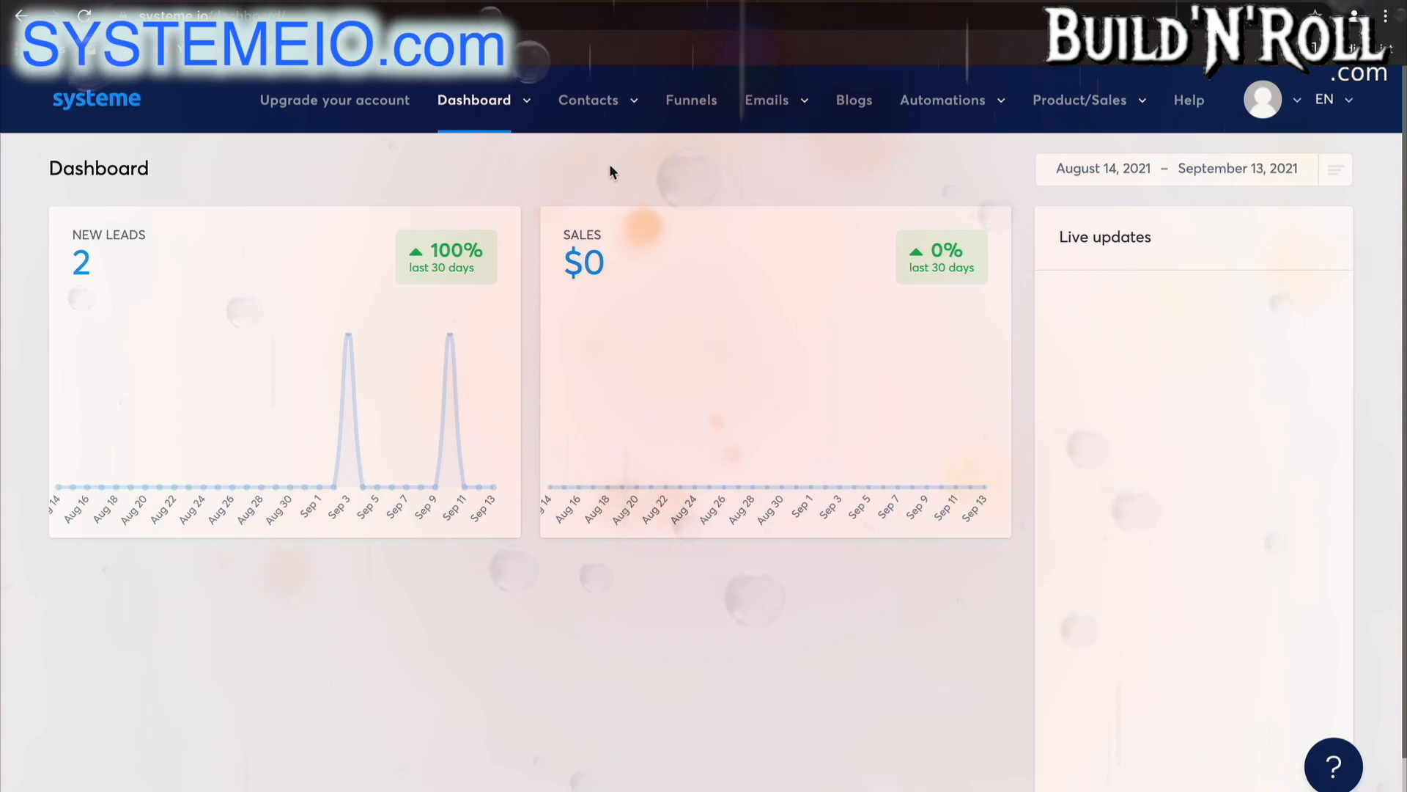
Step: Create a new course named "Real Estate Course" with the default domain, theme and font, and save it
mouse_move(1024, 100)
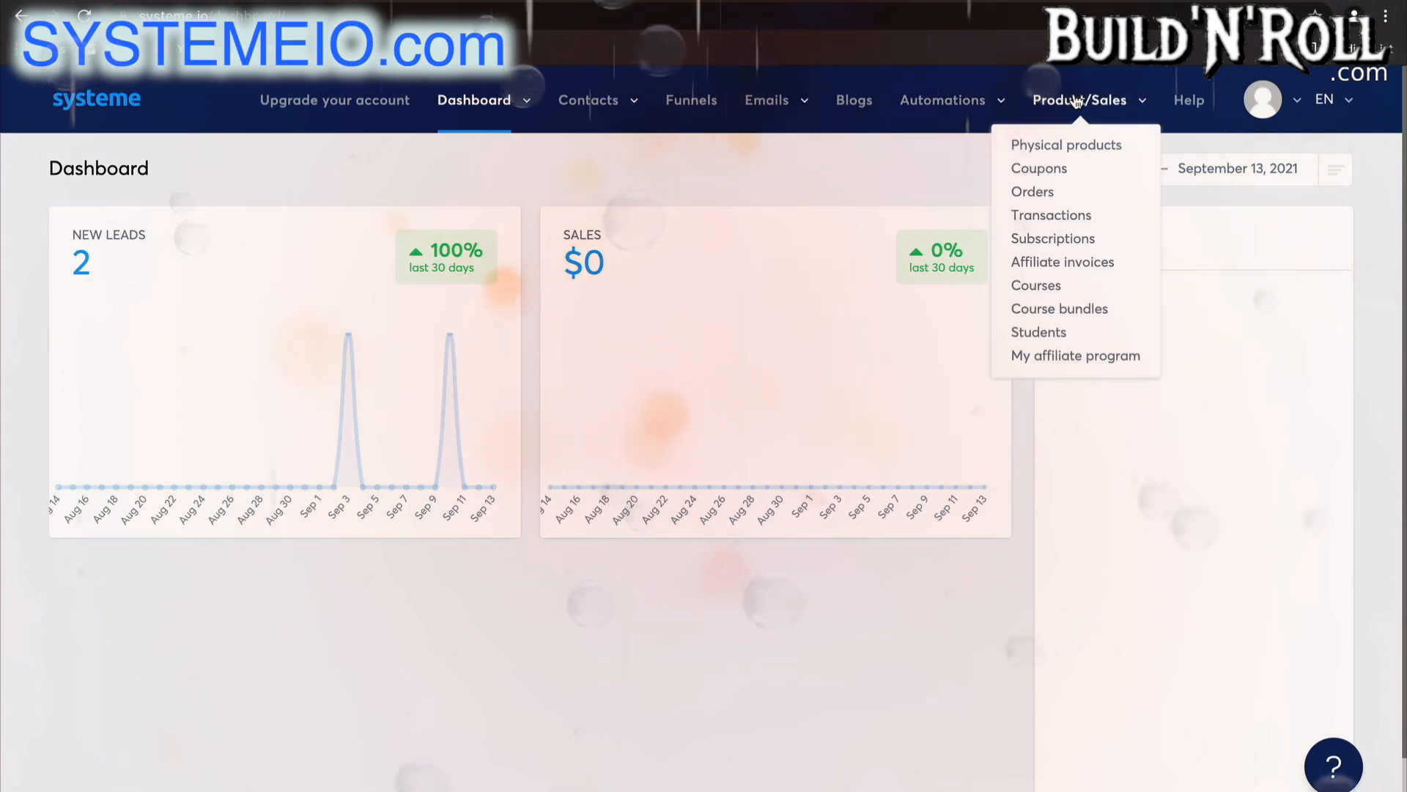
click(1036, 286)
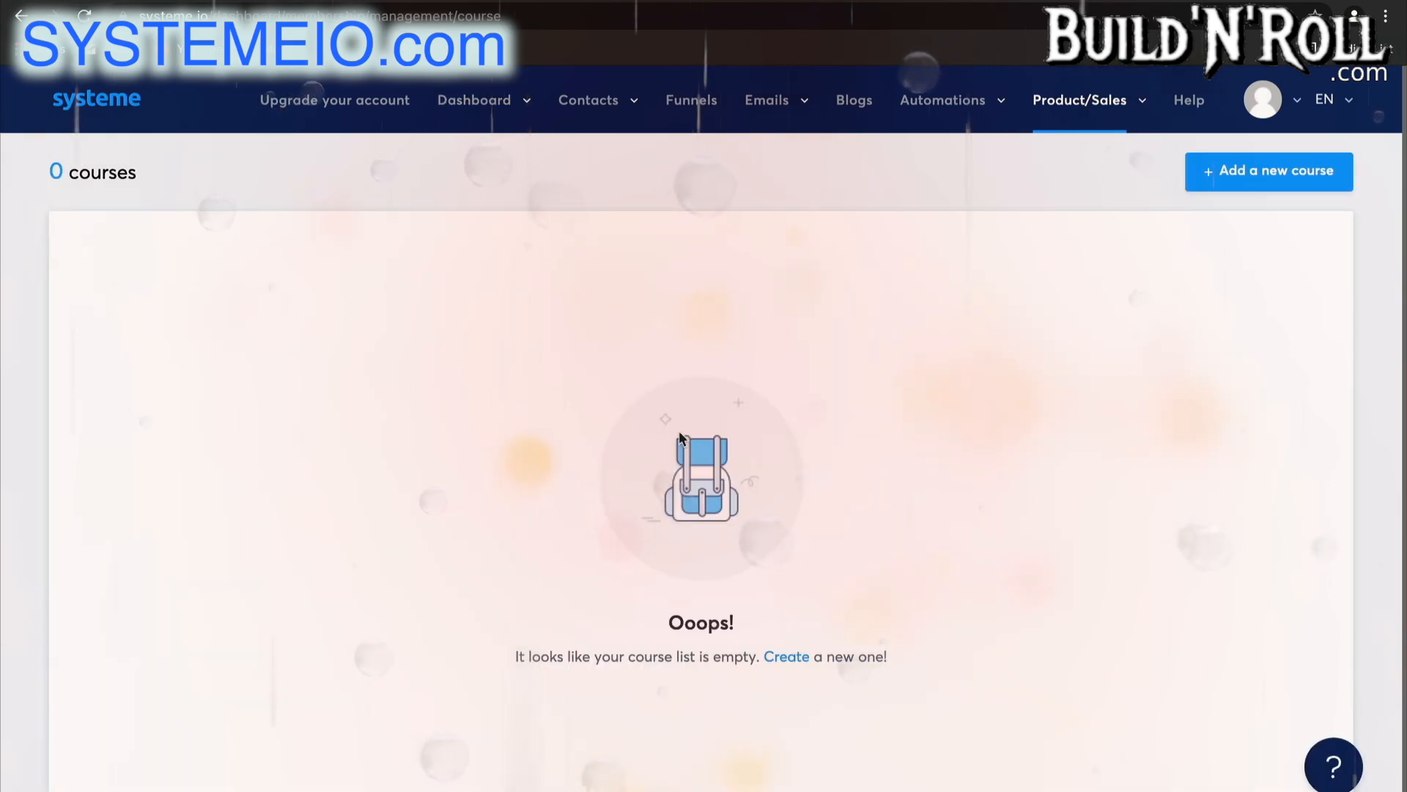
click(1303, 183)
click(822, 273)
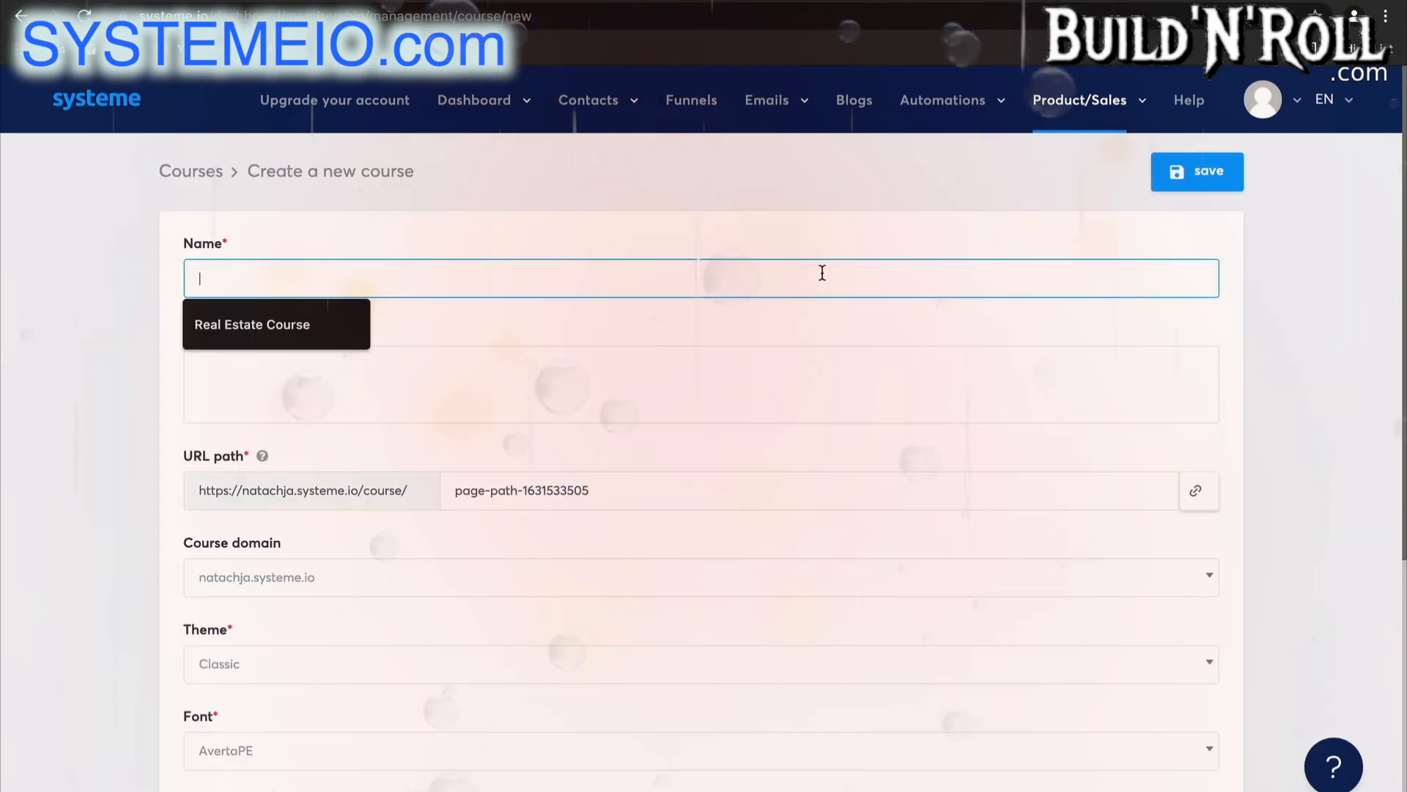
click(332, 313)
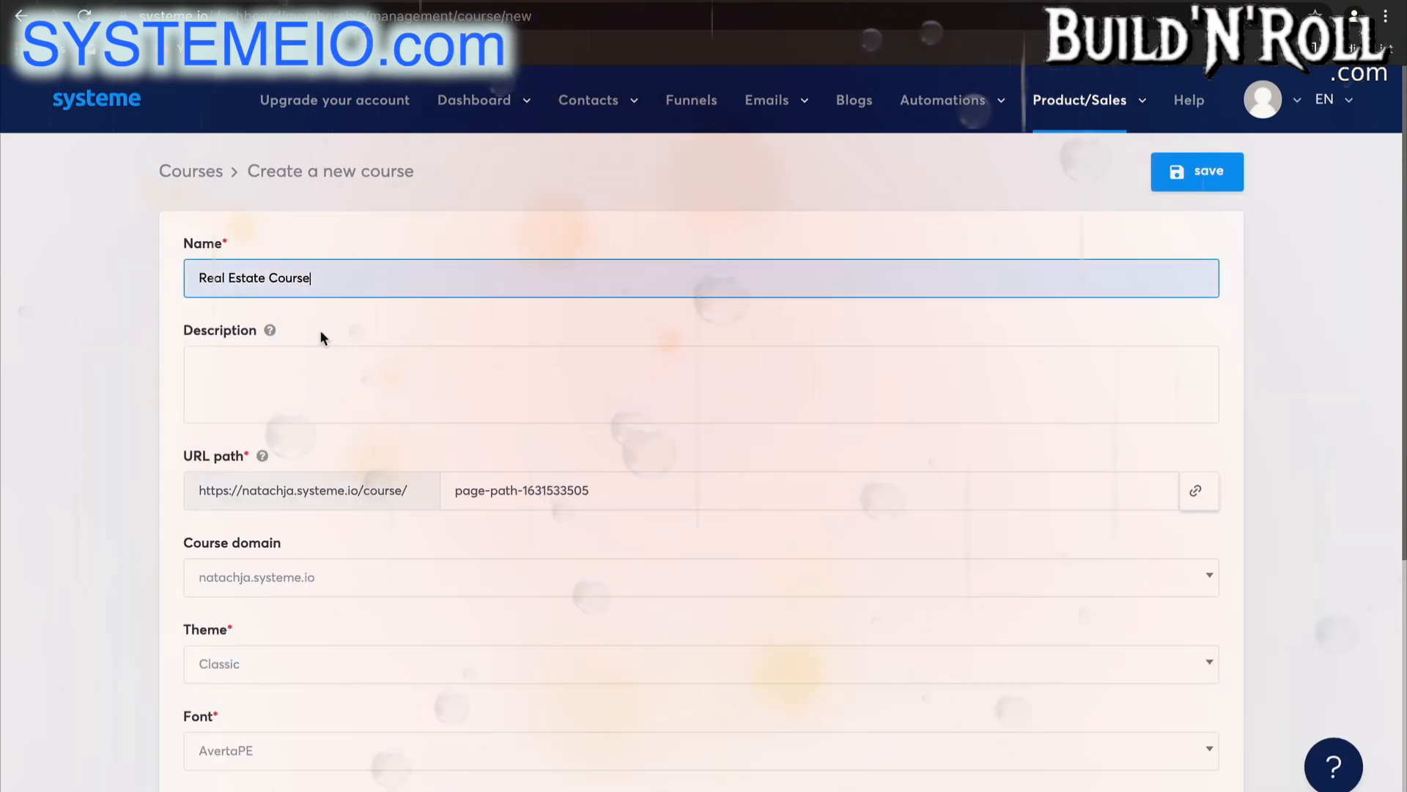
scroll(390, 385, down, 5)
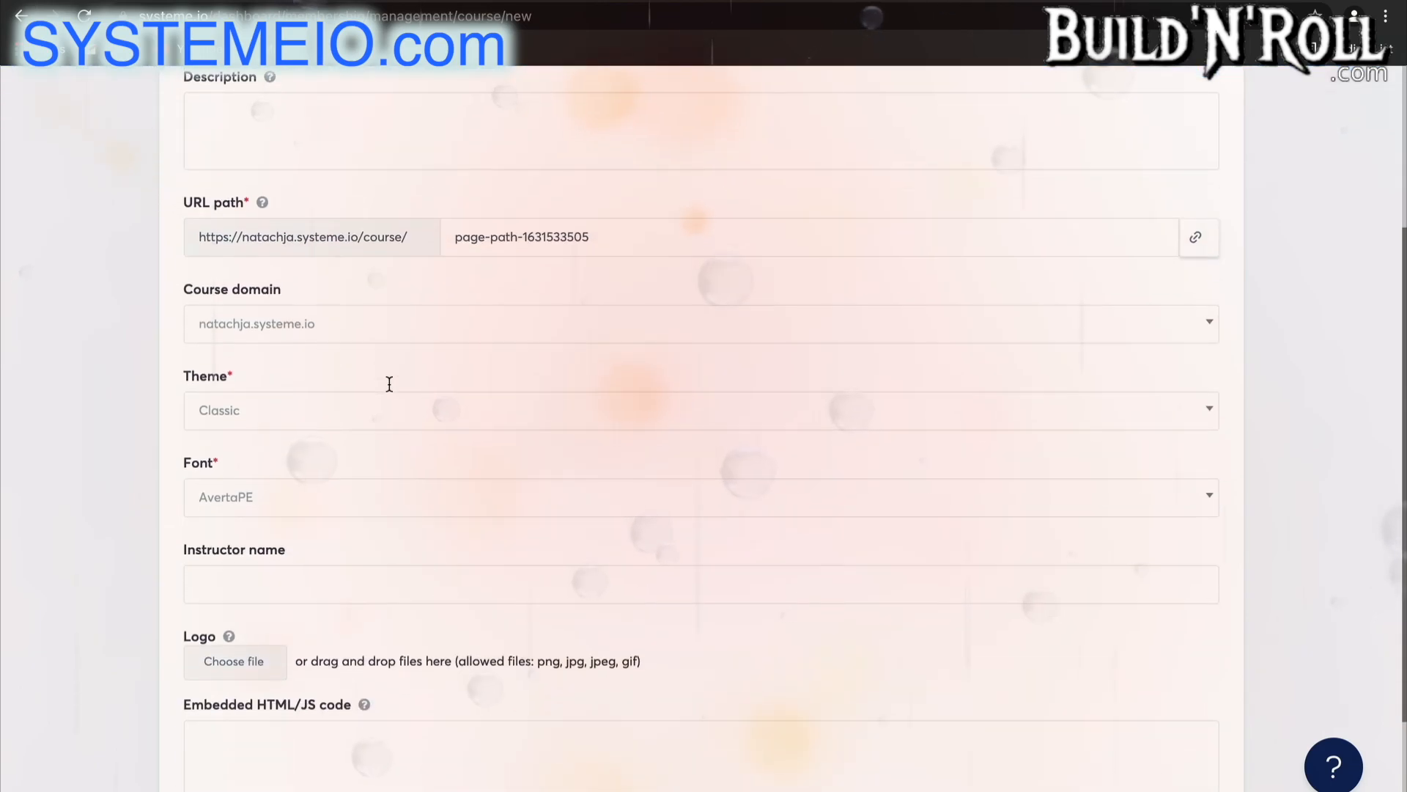
scroll(389, 384, up, 5)
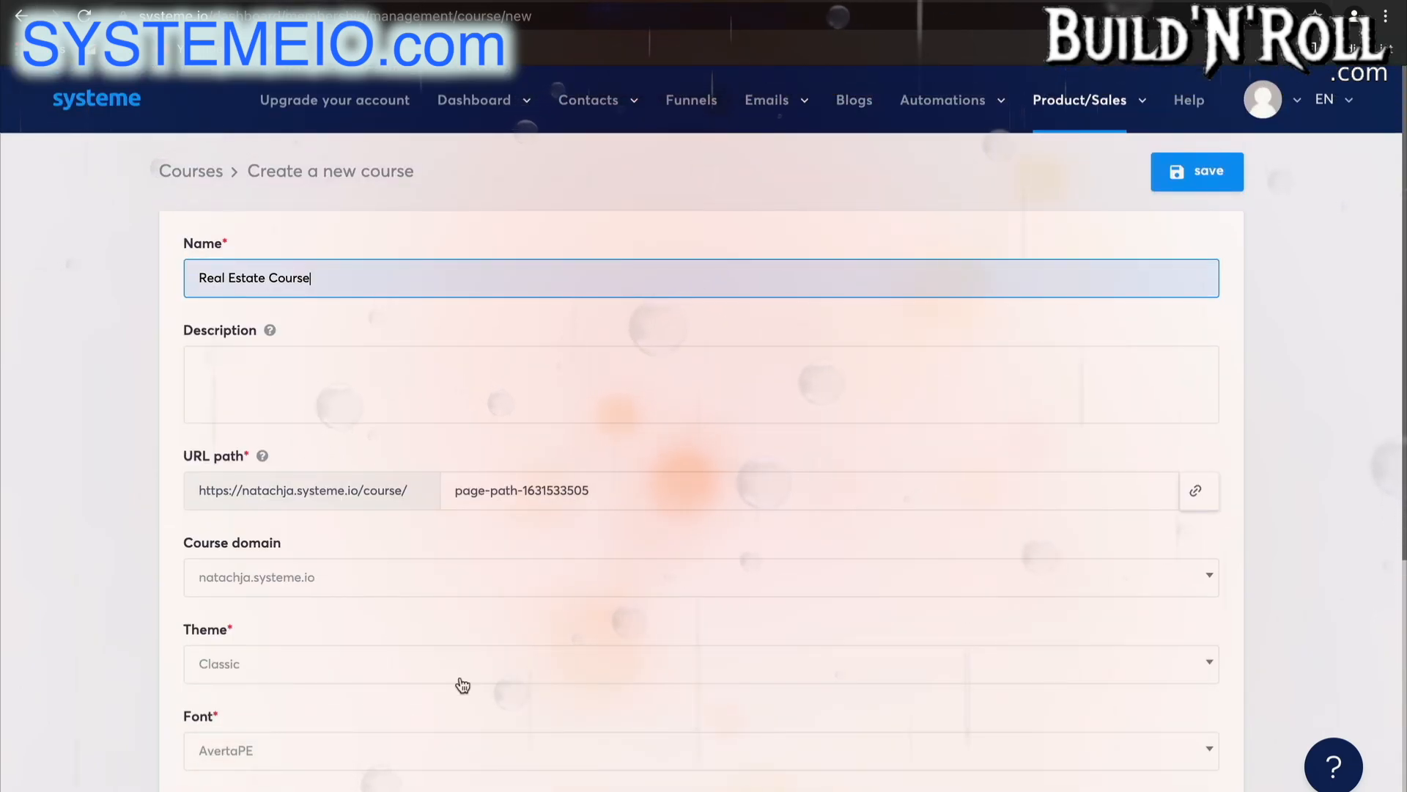
scroll(453, 673, down, 3)
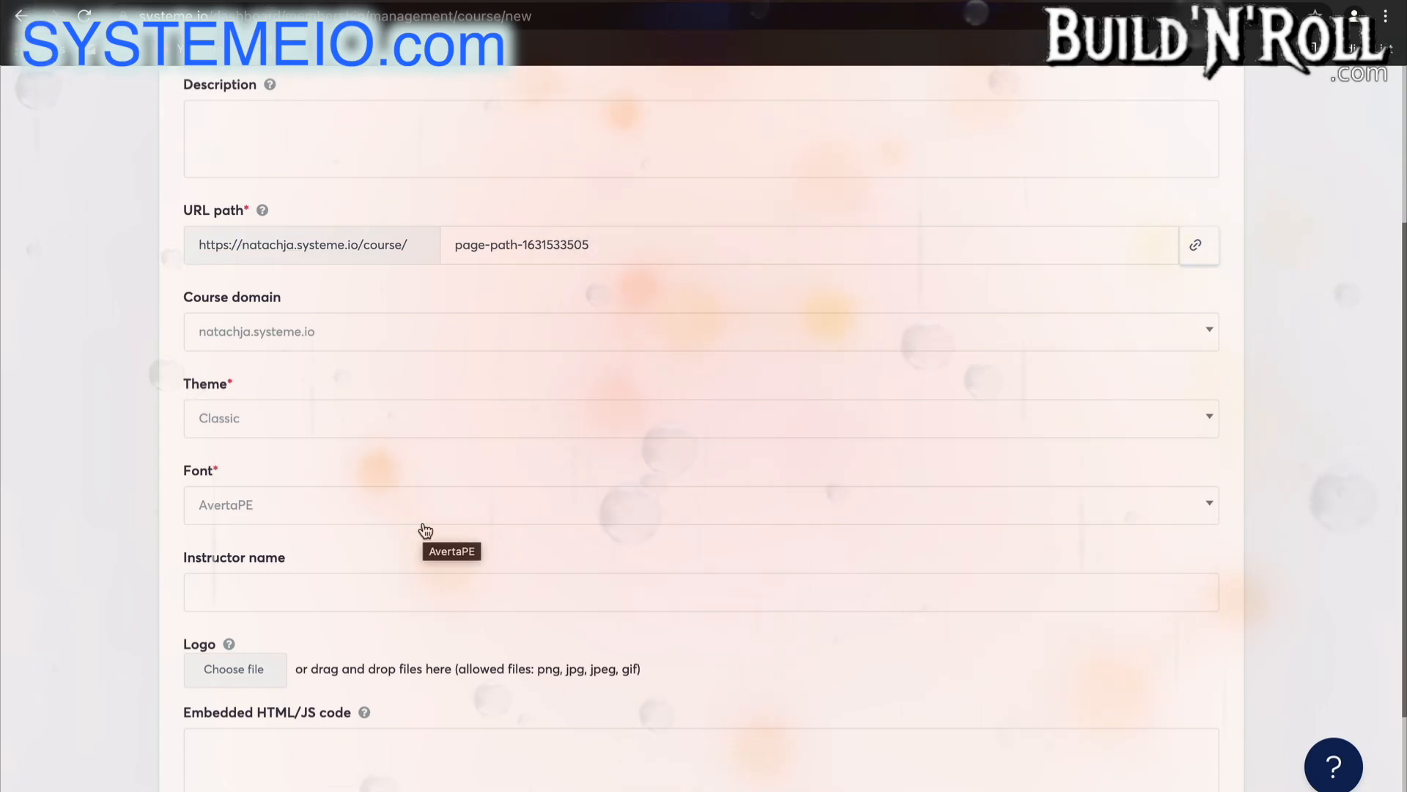
scroll(425, 529, up, 3)
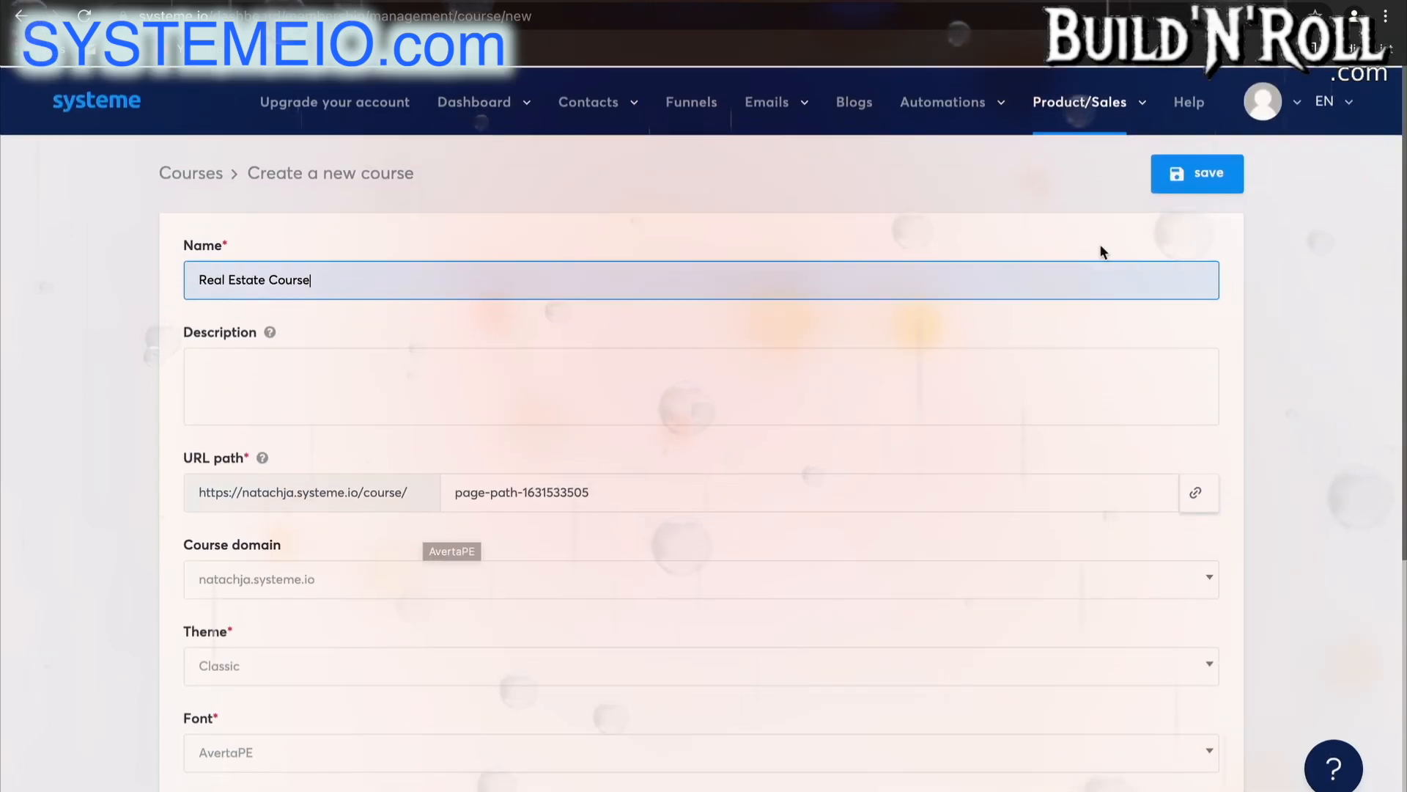
click(1216, 177)
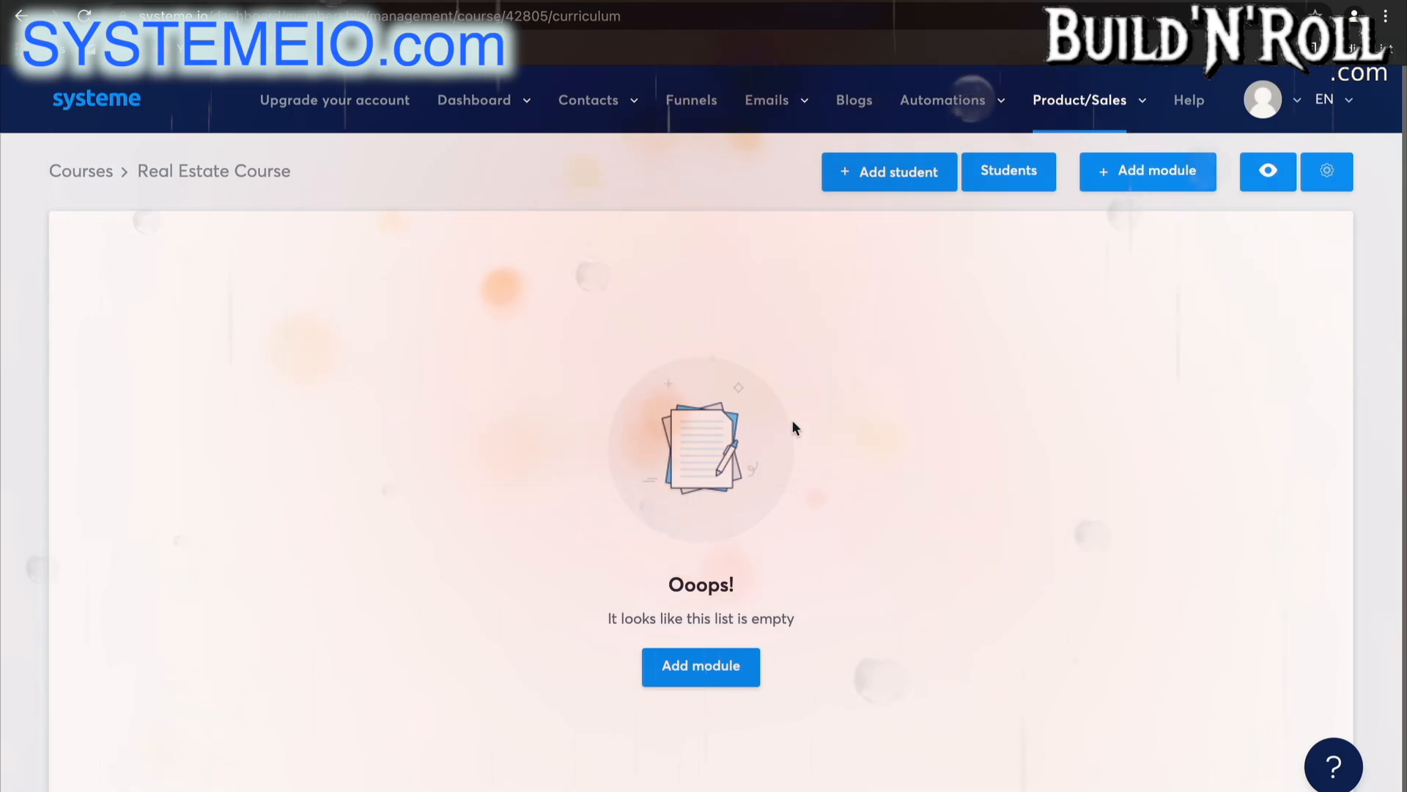
Step: Add a module named "Module 1" and start a lecture in it named "Chapter 1 - The foundations"
click(716, 672)
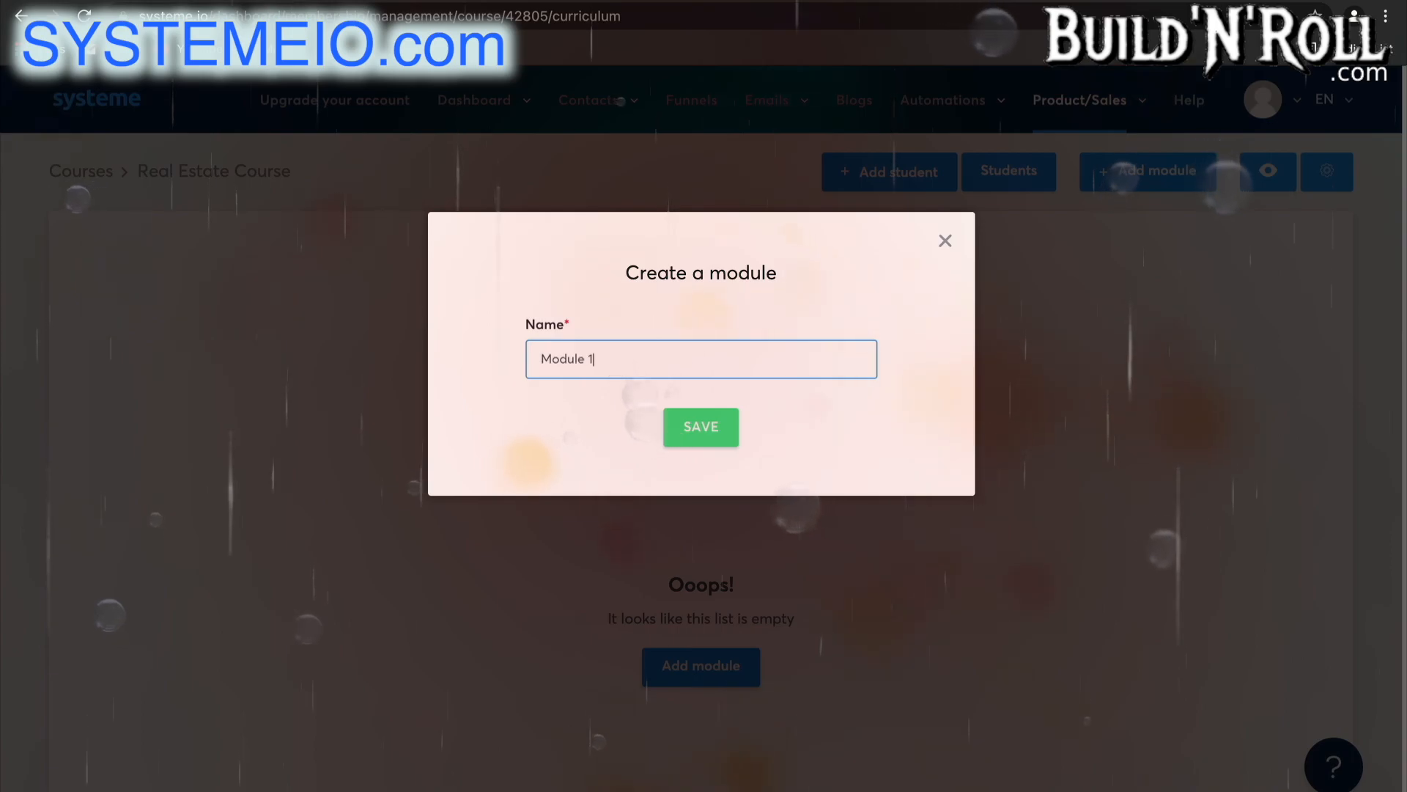
click(720, 428)
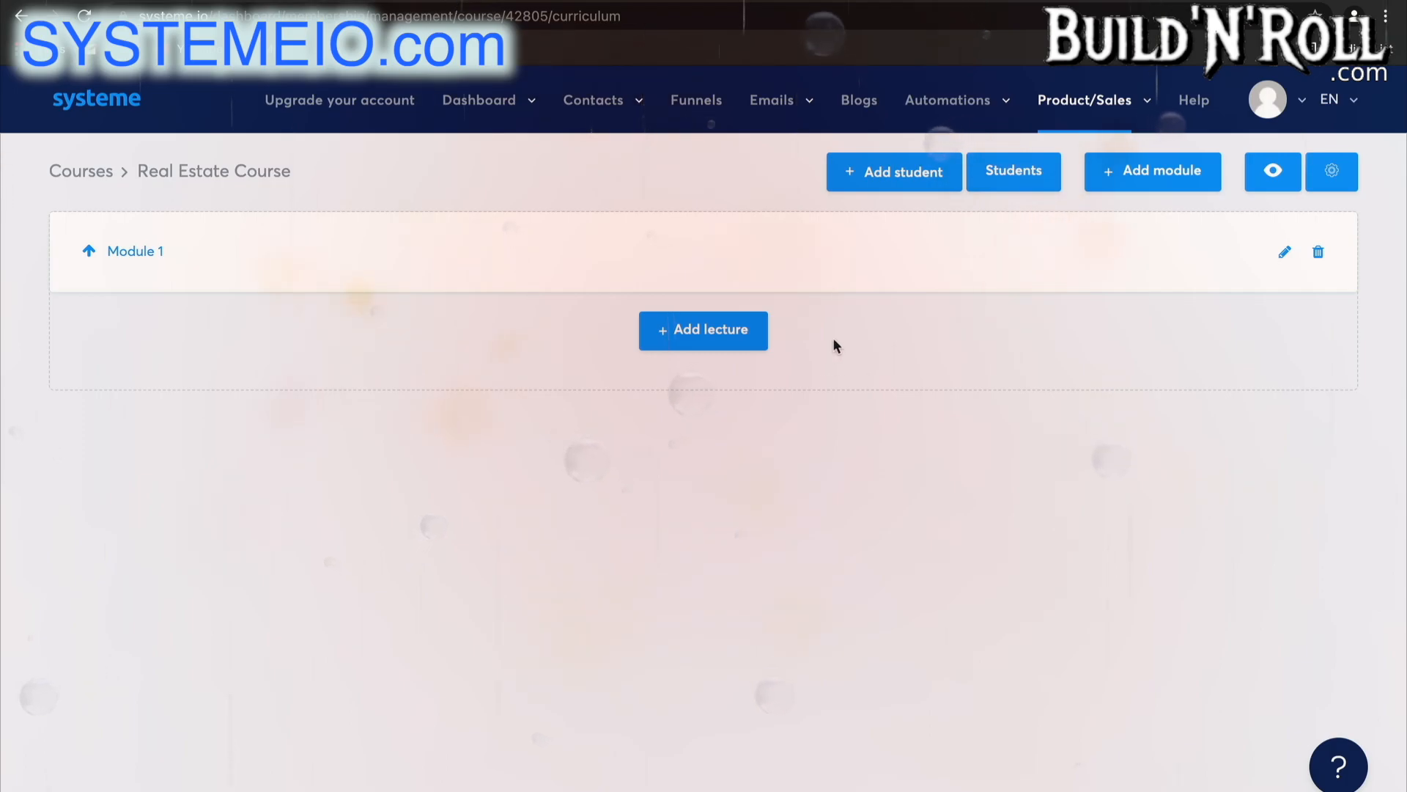
click(729, 336)
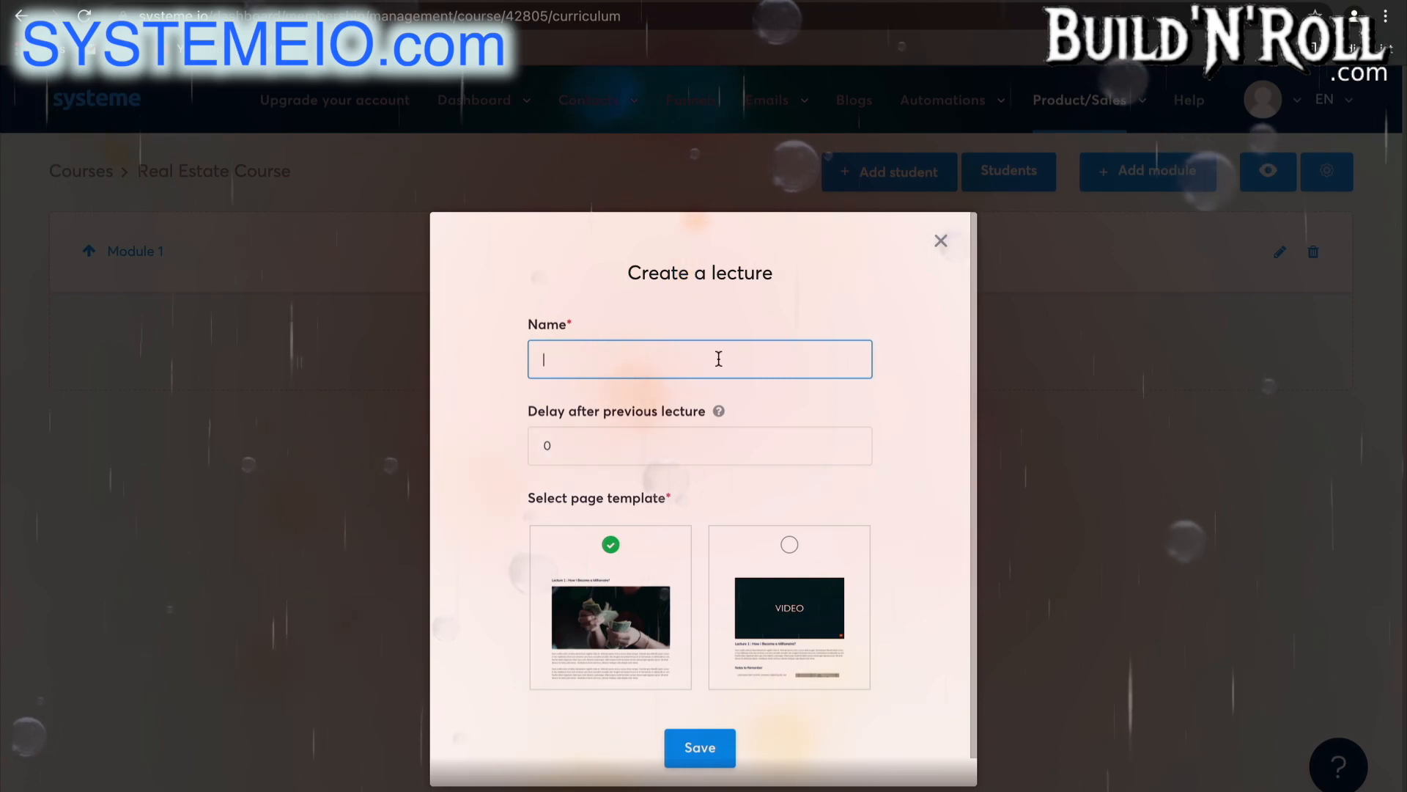
text(Cha)
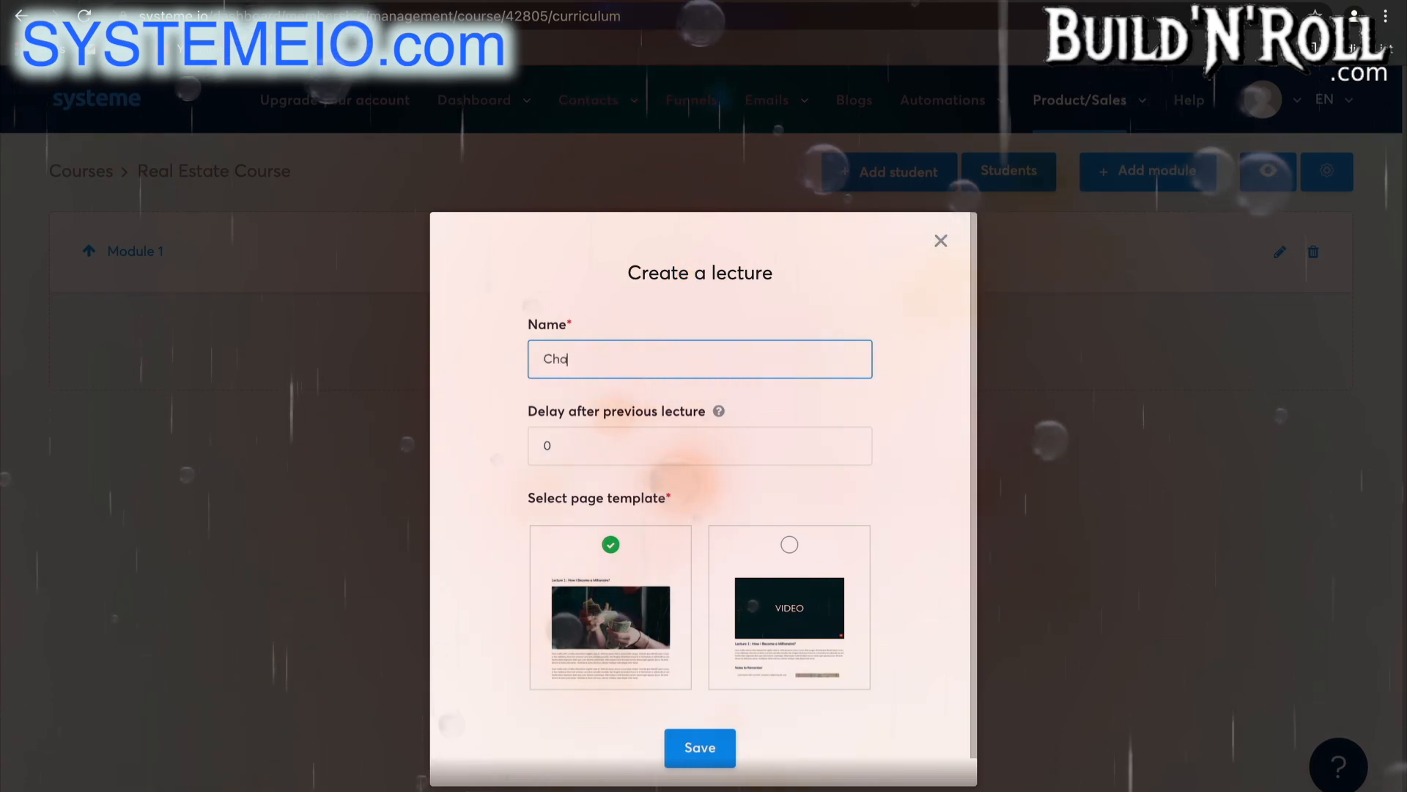
text(pter)
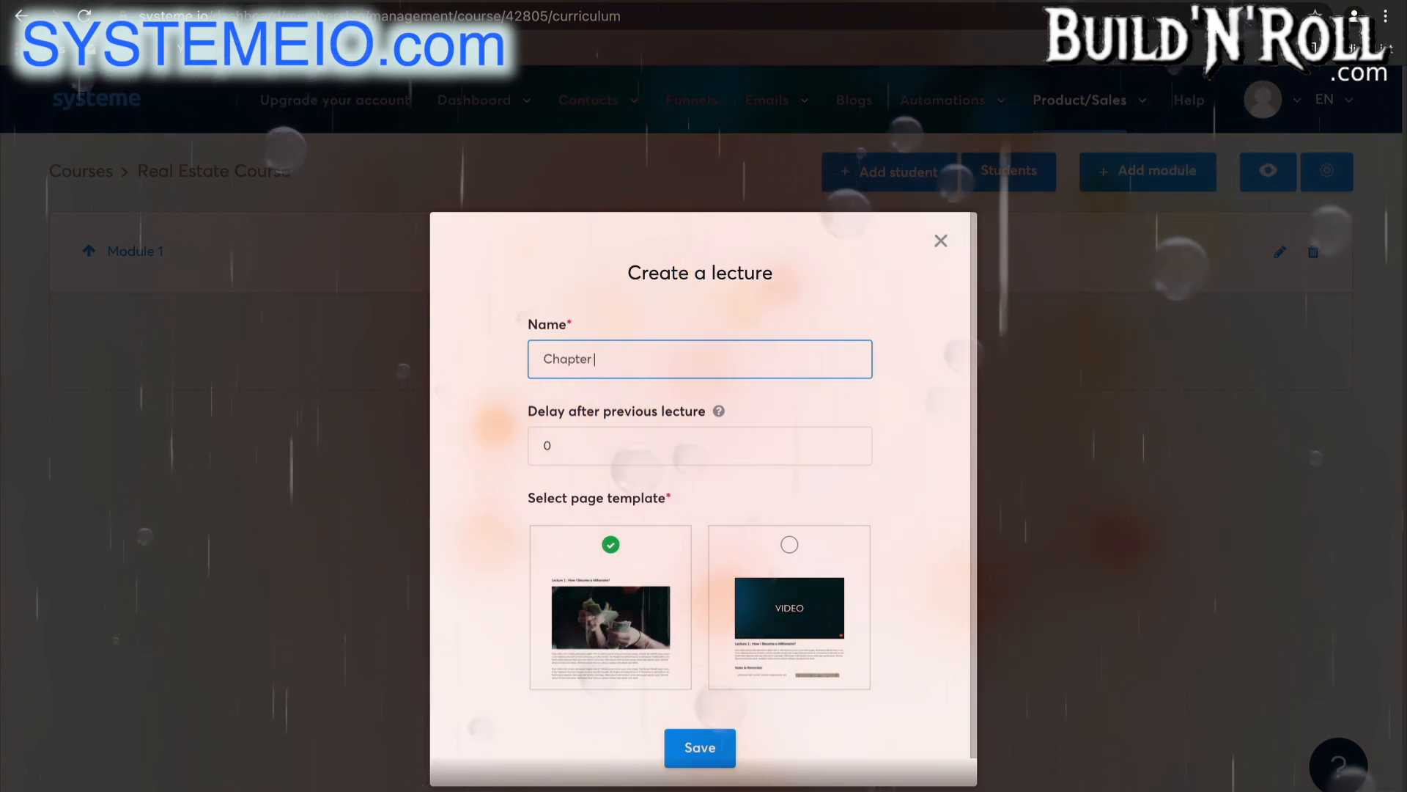
text( 1 - The foundations)
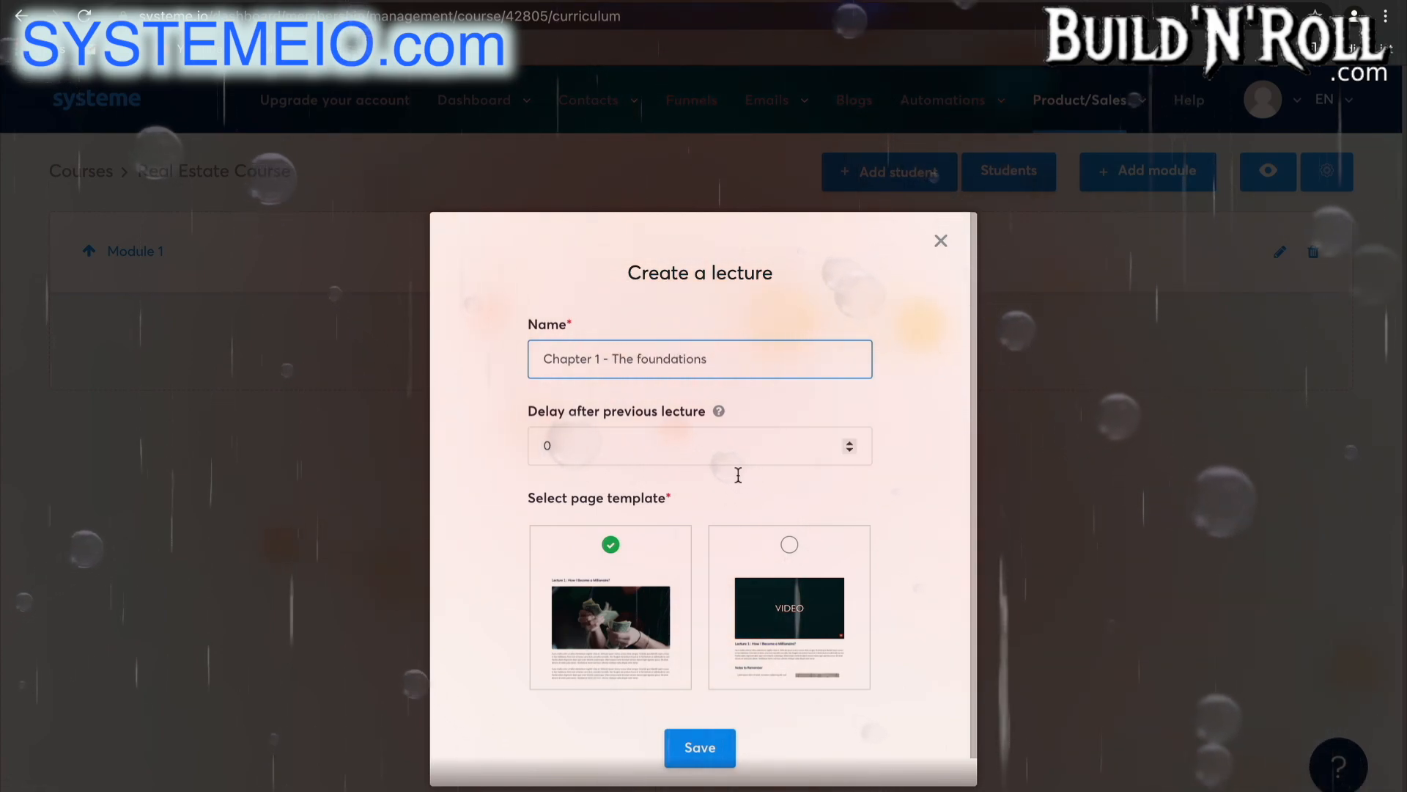
Step: Set the lecture's delay after the previous lecture to 7, choose the video page template and save the lecture
click(710, 449)
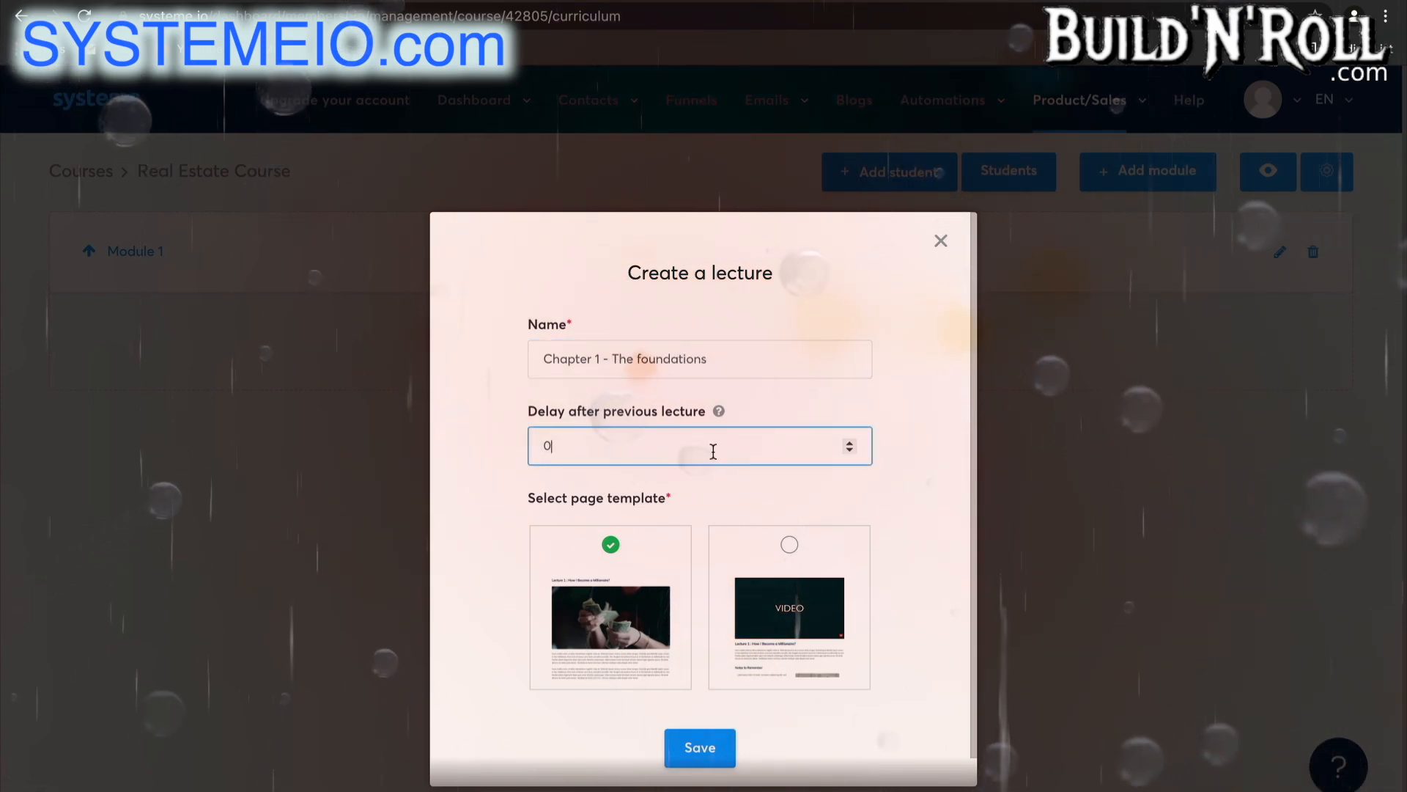
click(852, 442)
click(852, 442)
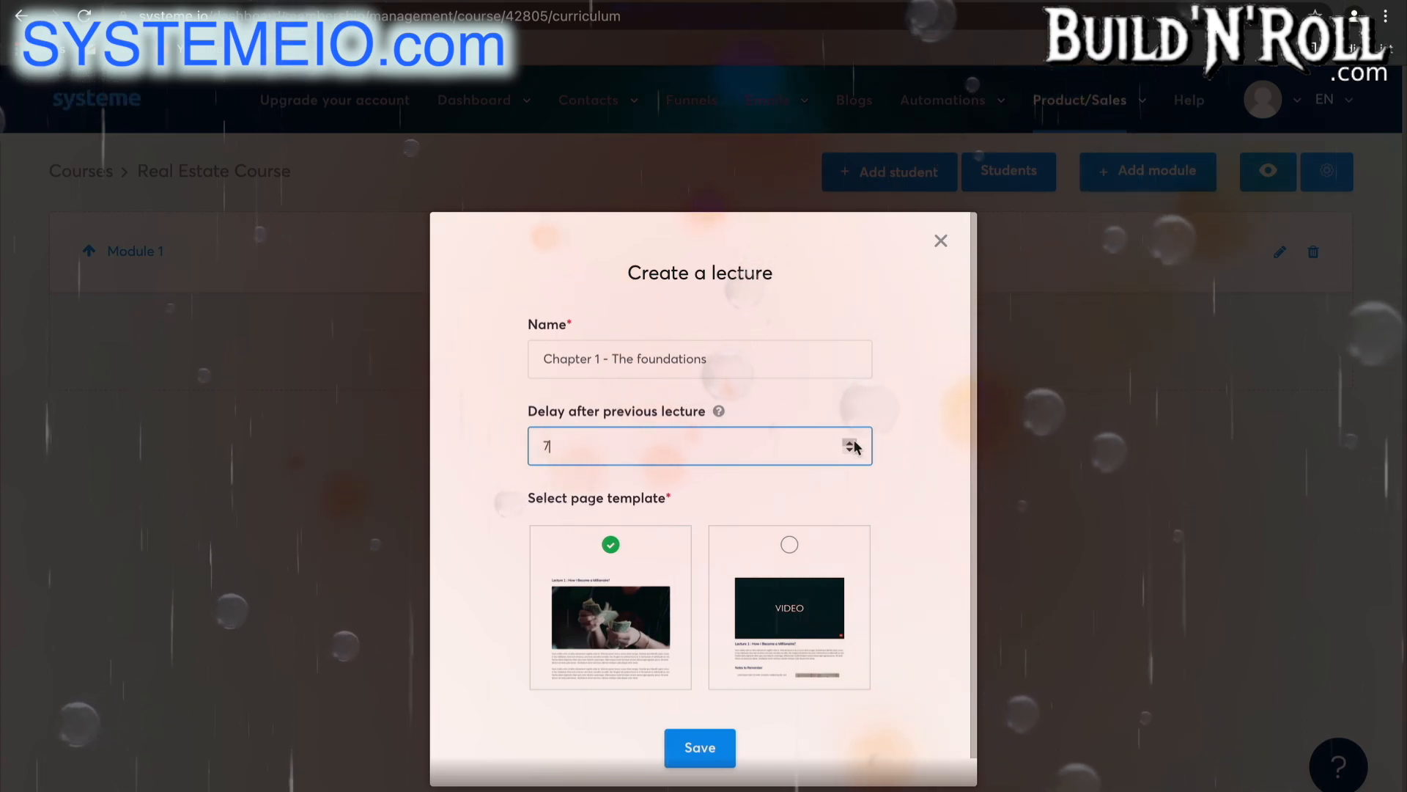
click(906, 469)
scroll(843, 567, down, 1)
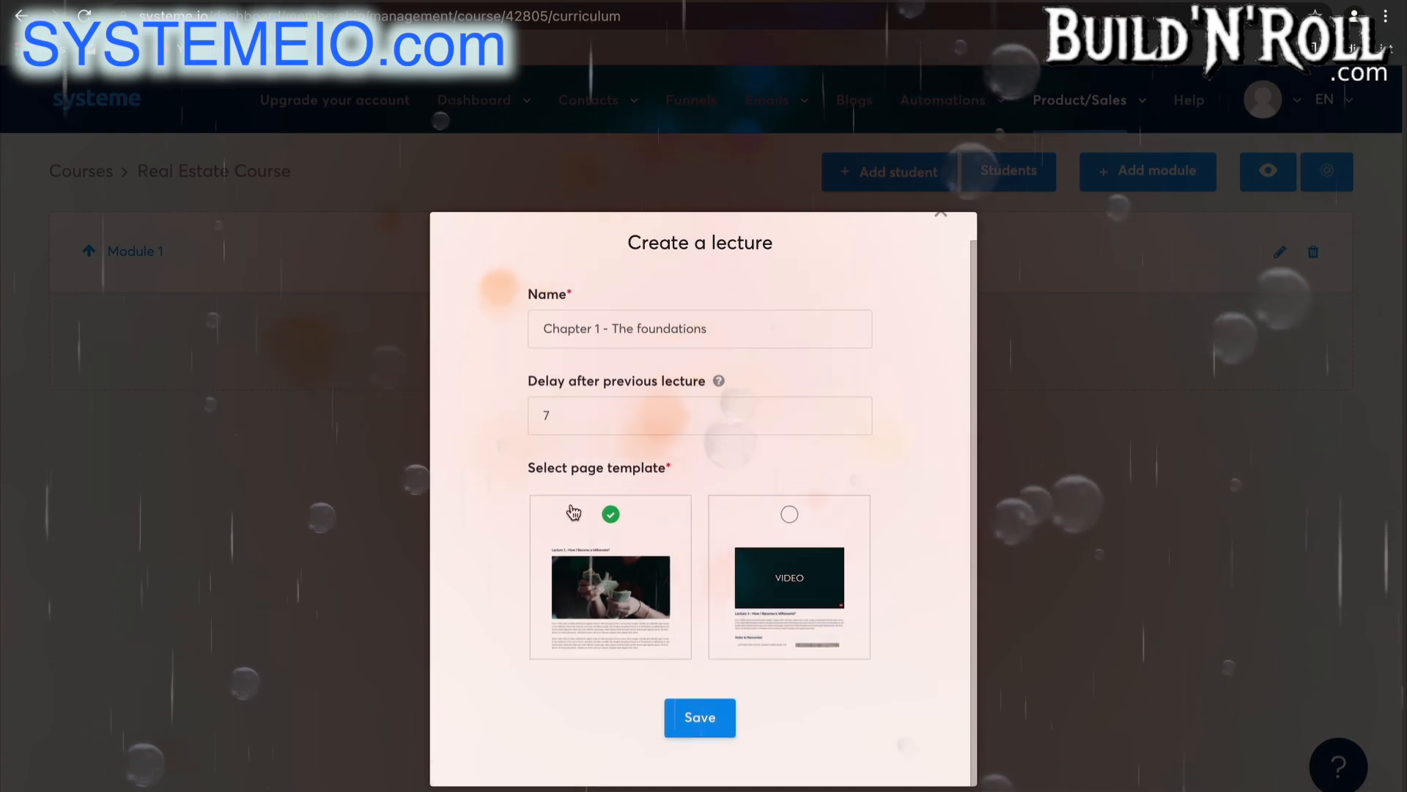
click(790, 514)
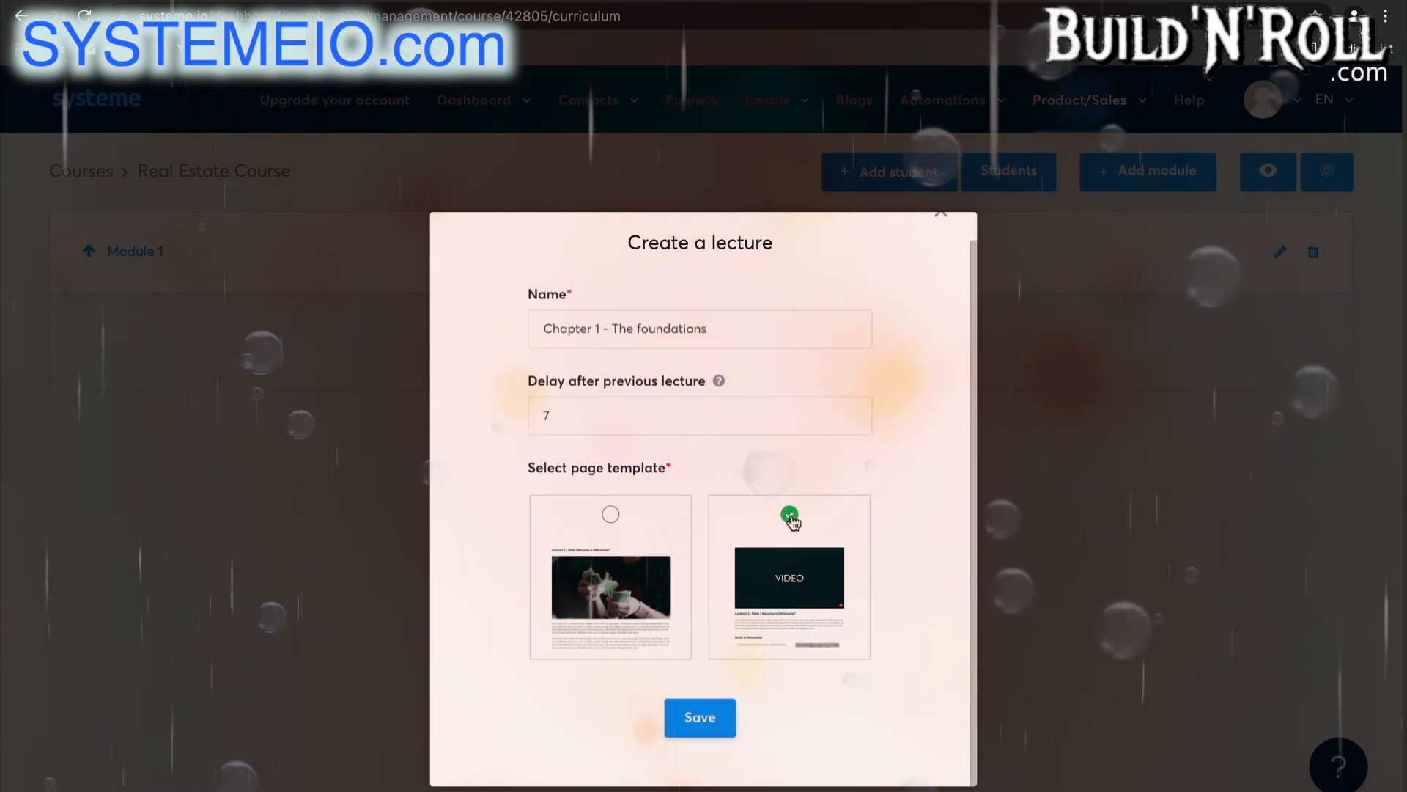
click(706, 720)
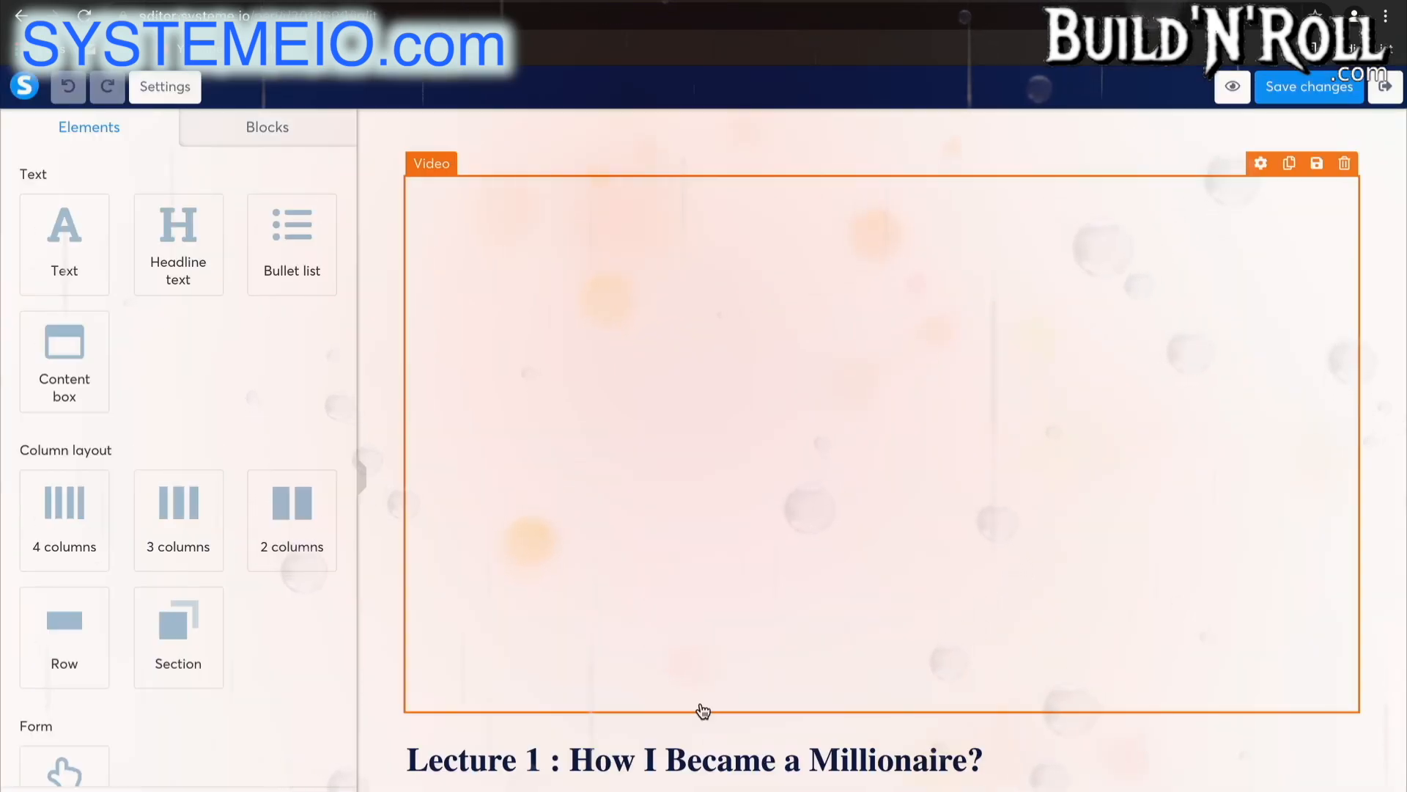
Step: Move the "Lecture 1 : How I Became a Millionaire?" heading above the video on the lecture page
scroll(1118, 467, down, 4)
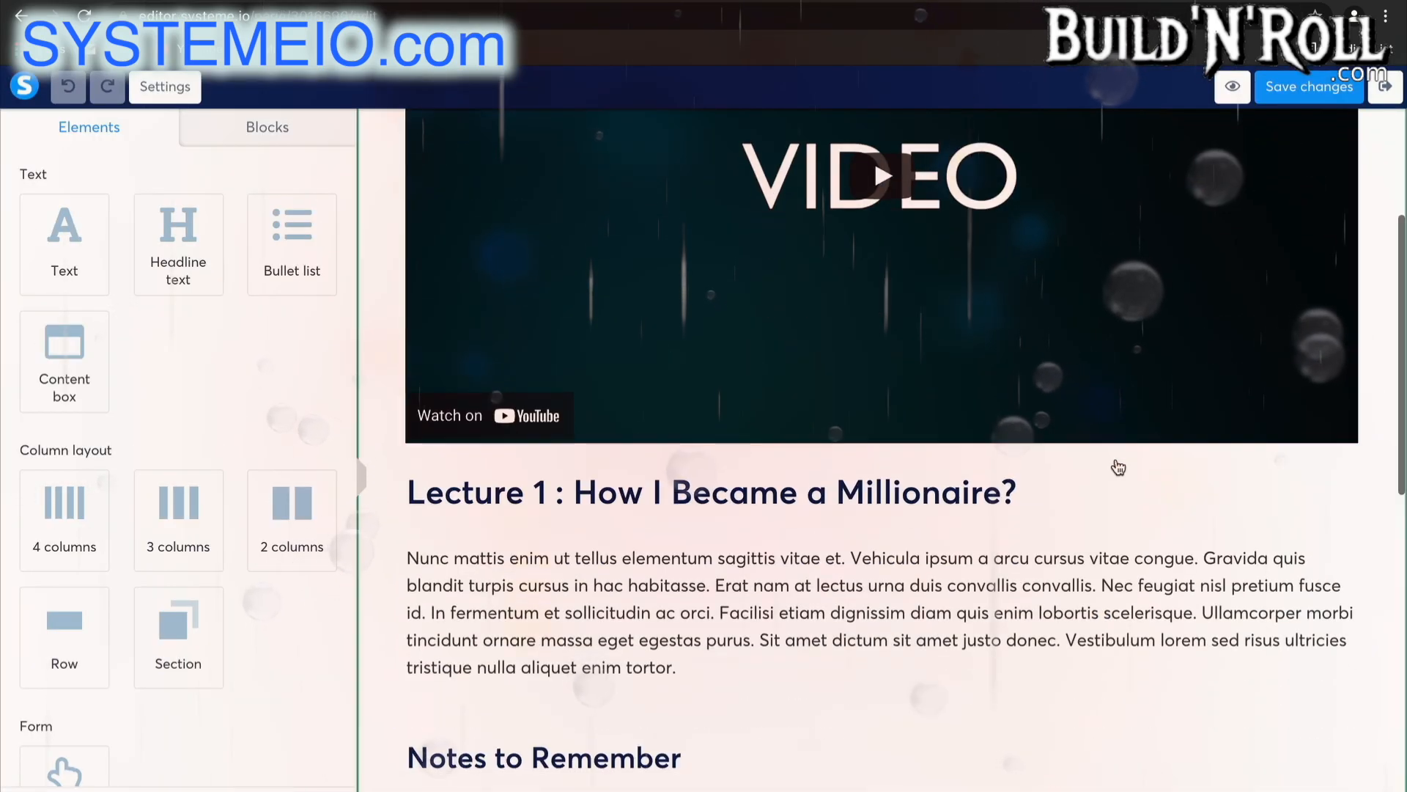
scroll(1118, 467, up, 4)
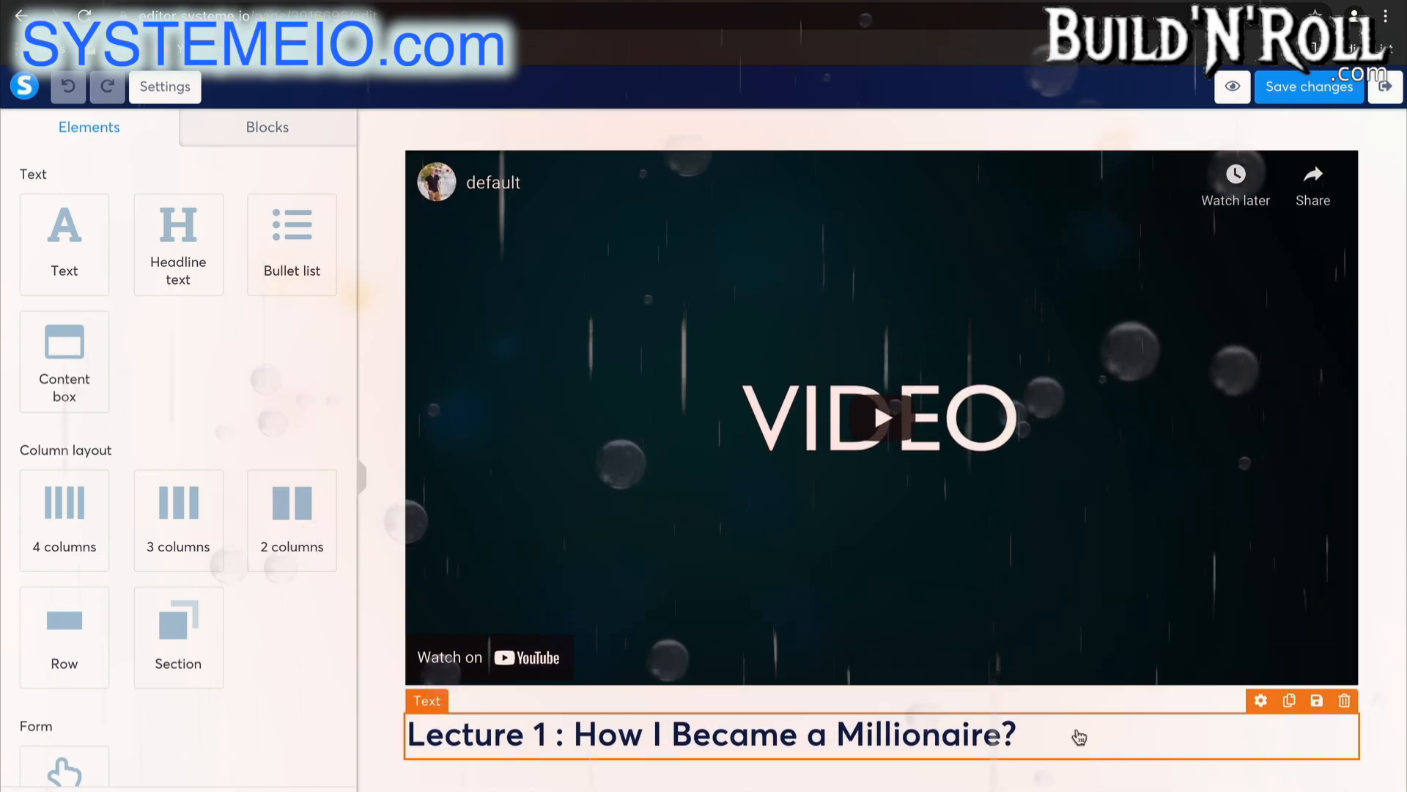
drag(1077, 694, 1050, 190)
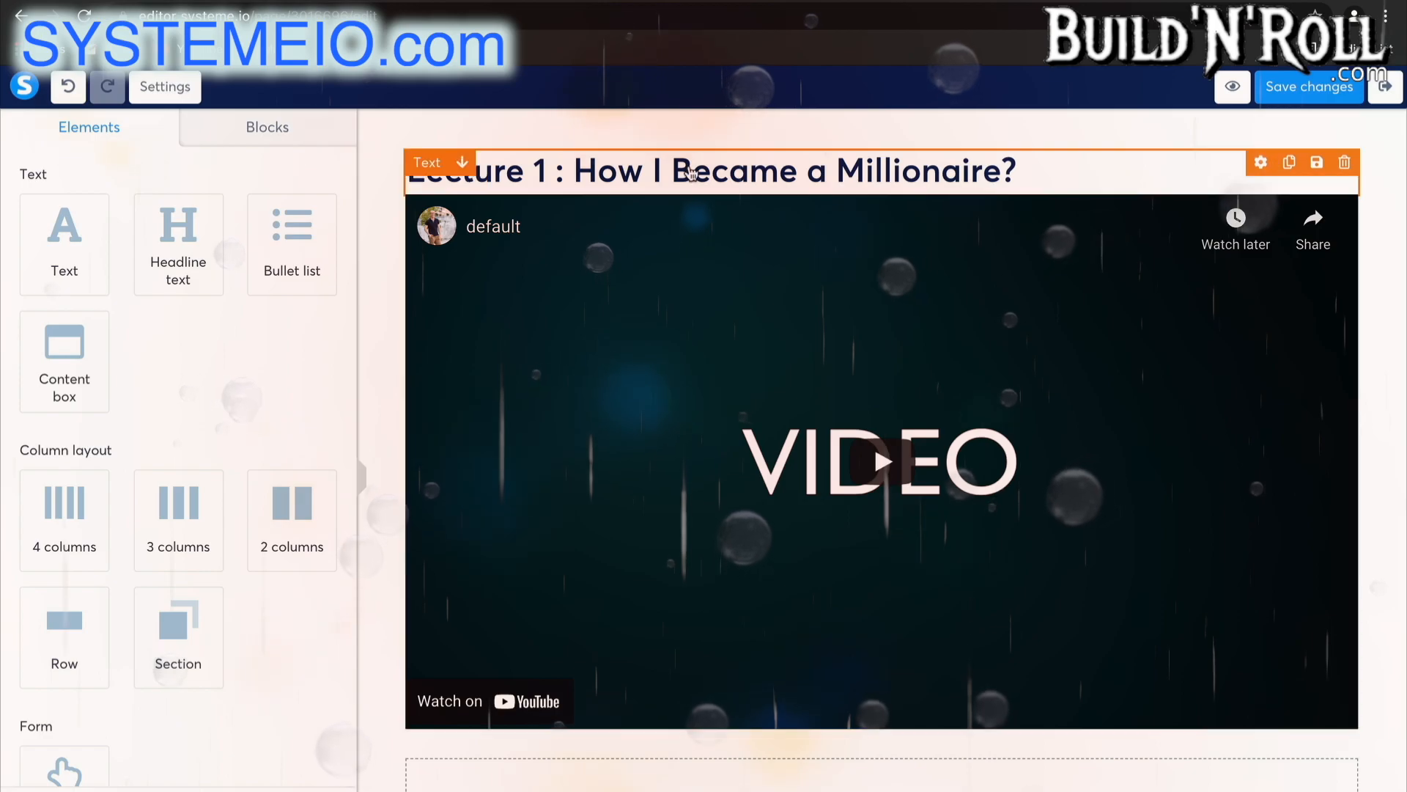
Step: Replace the placeholder paragraph between the video and "Notes to Remember" with the text "Resources:"
scroll(874, 192, down, 4)
scroll(889, 198, up, 3)
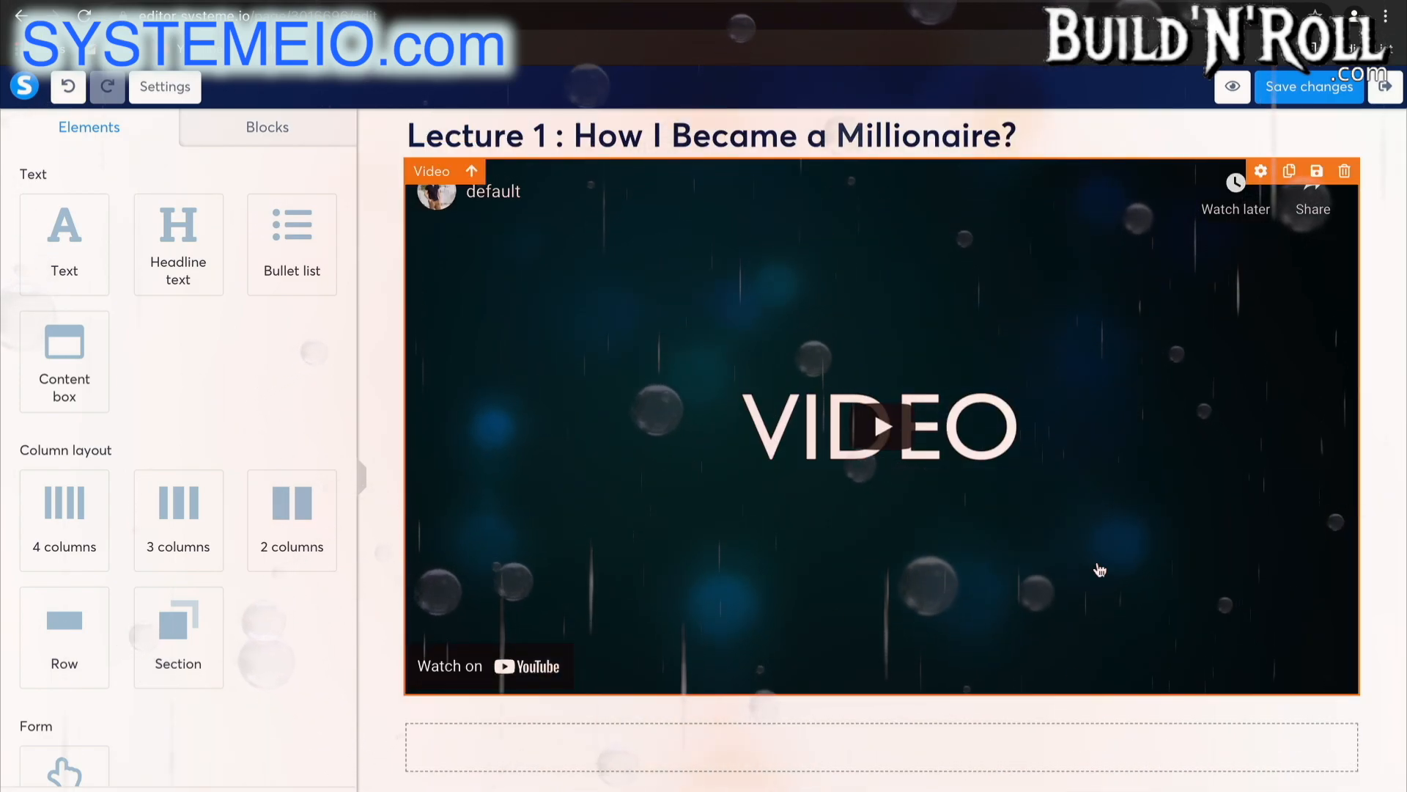
scroll(1099, 570, down, 5)
click(697, 576)
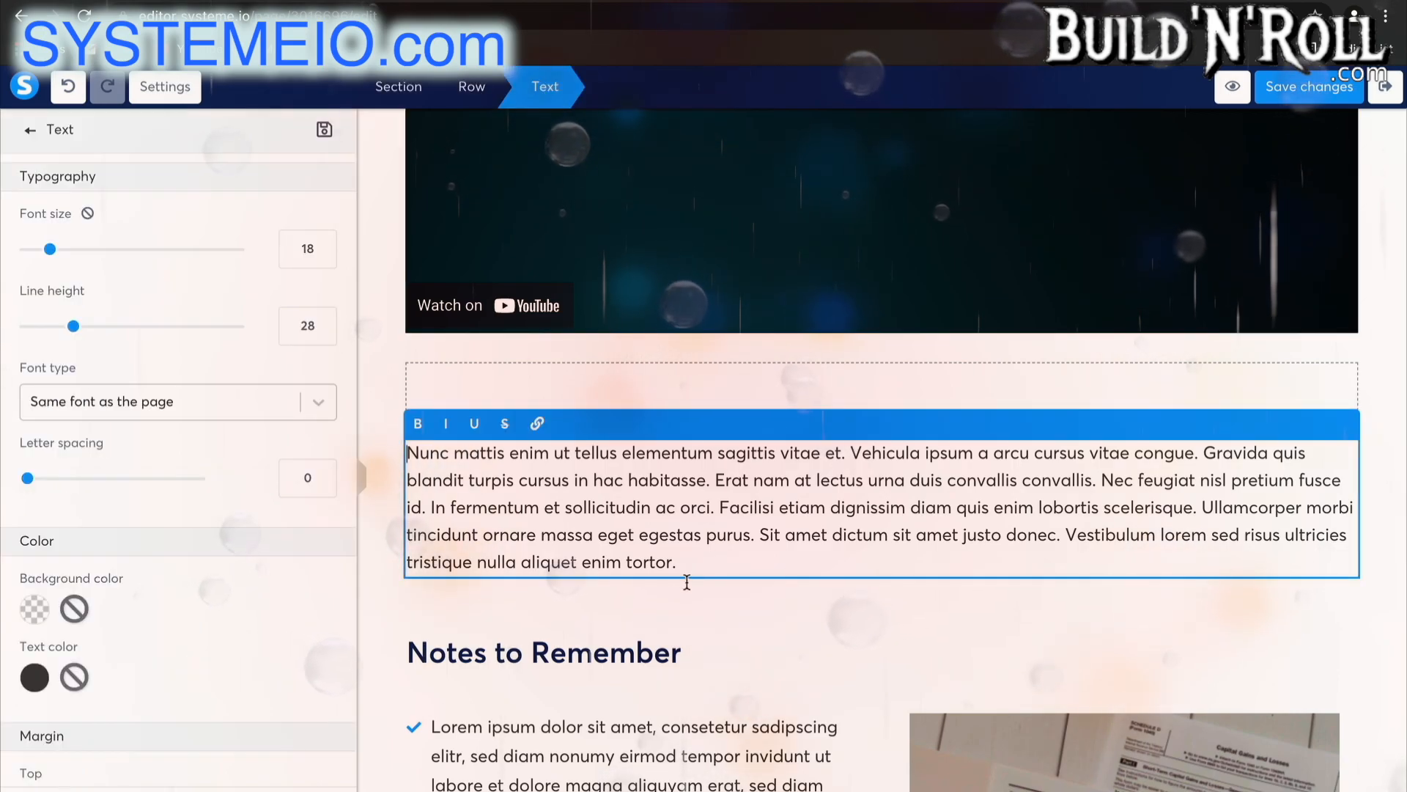
drag(678, 563, 398, 456)
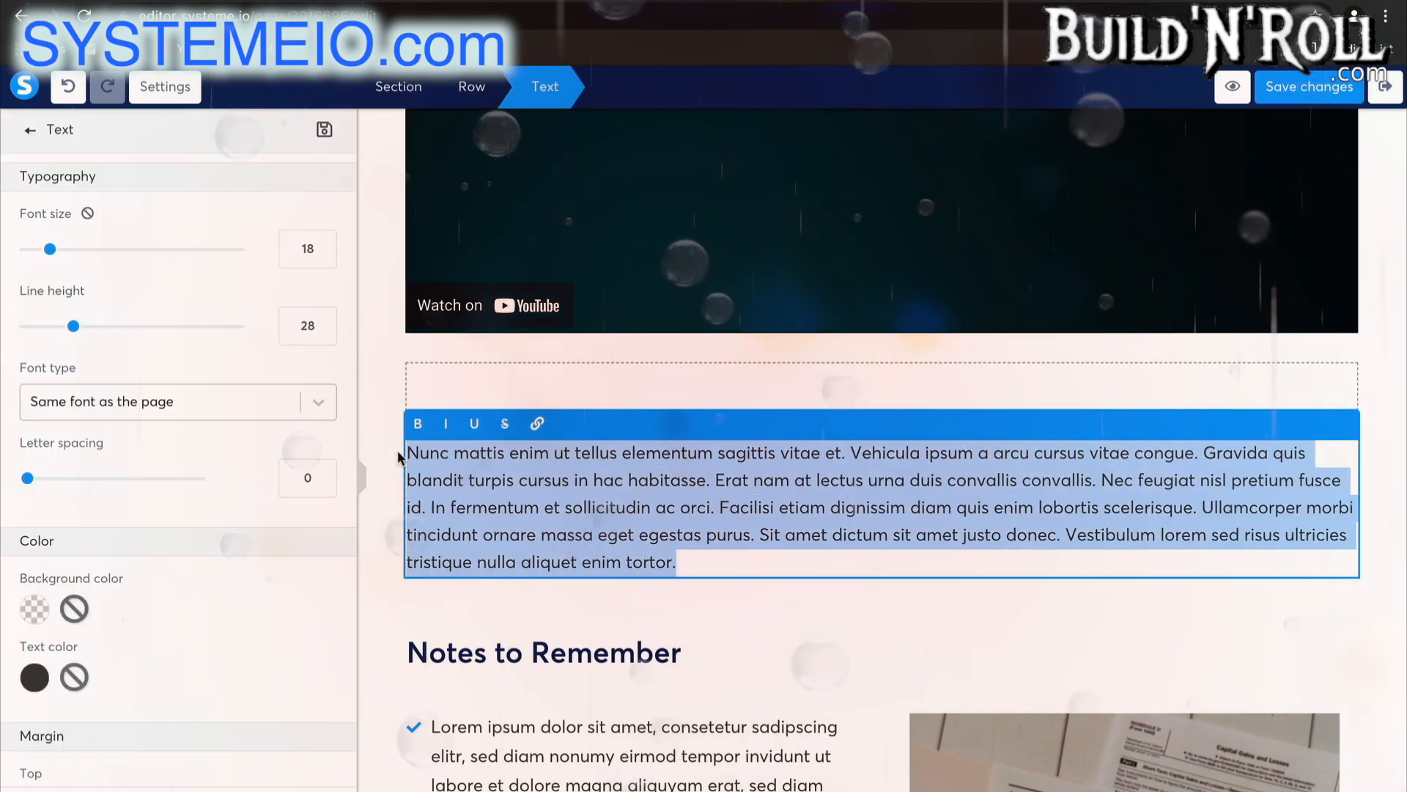
key(BackSpace)
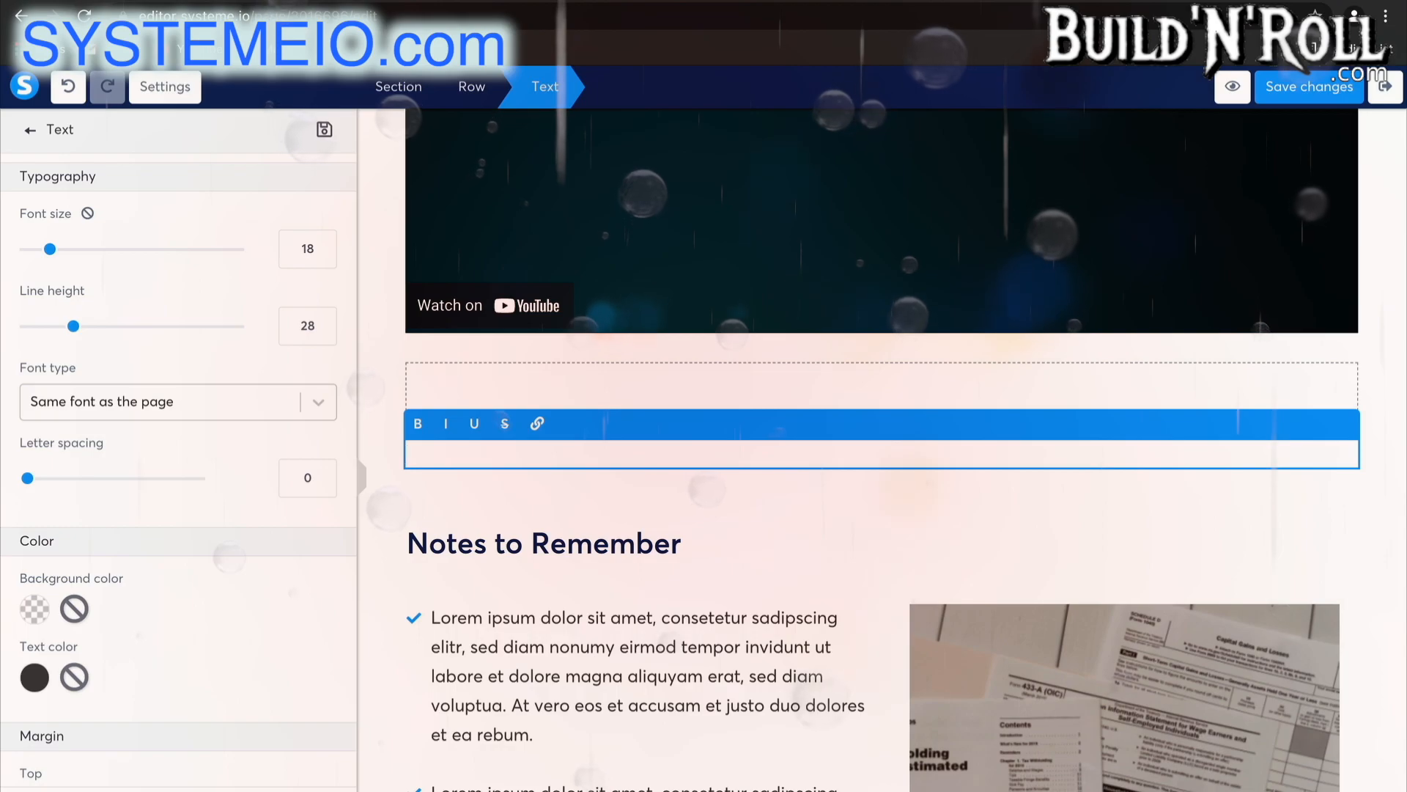
text(Reso)
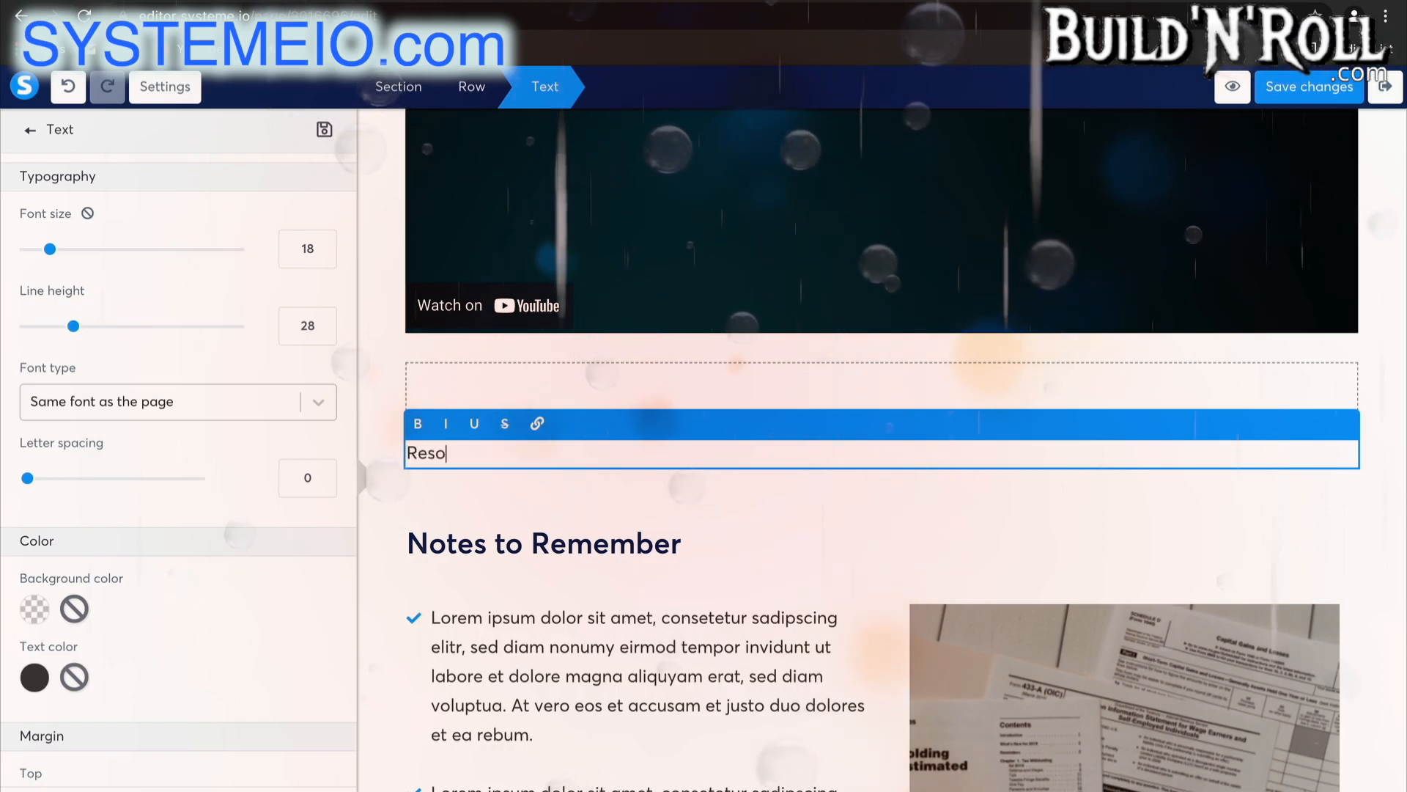
text(urces:)
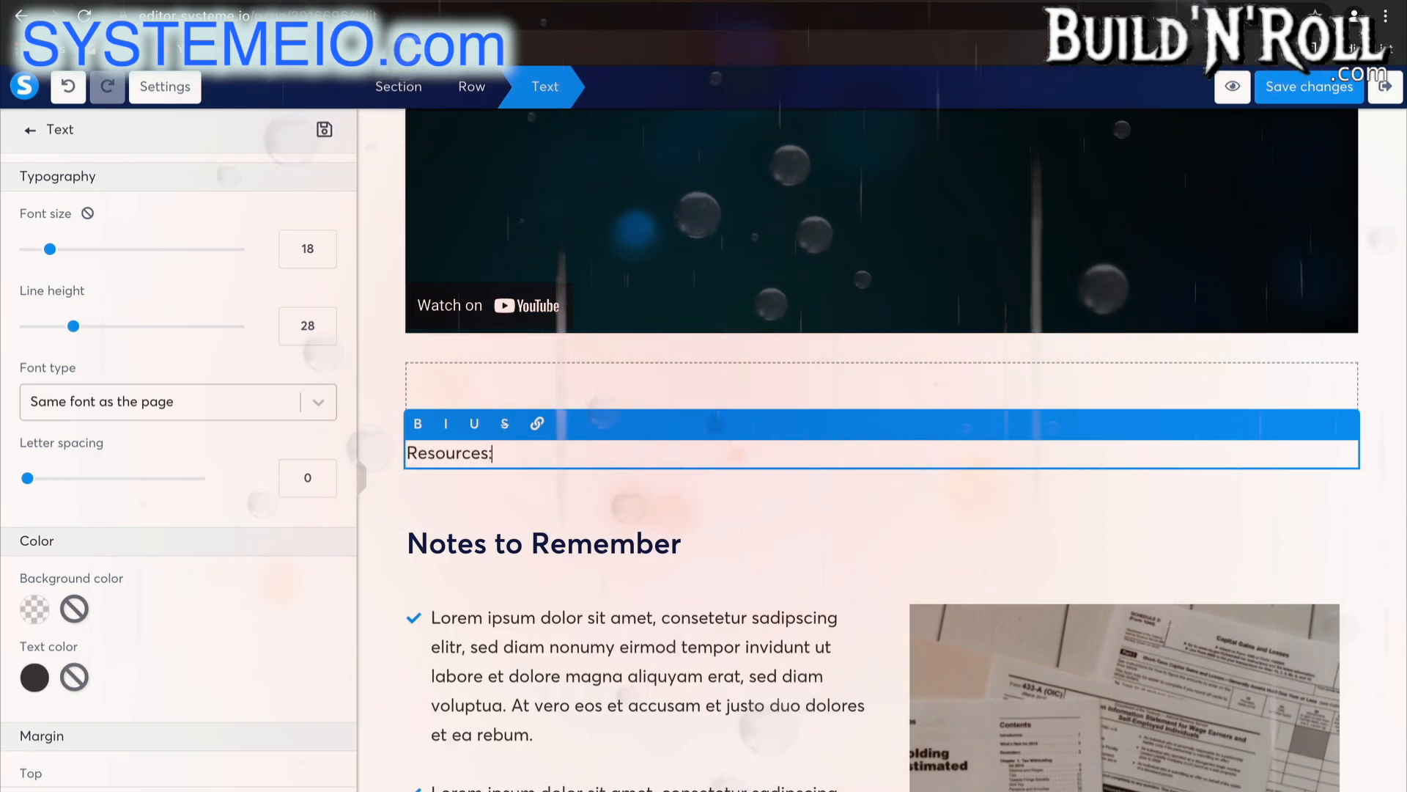
click(535, 487)
Step: Add a bulleted list directly below the "Resources:" text
scroll(238, 657, down, 5)
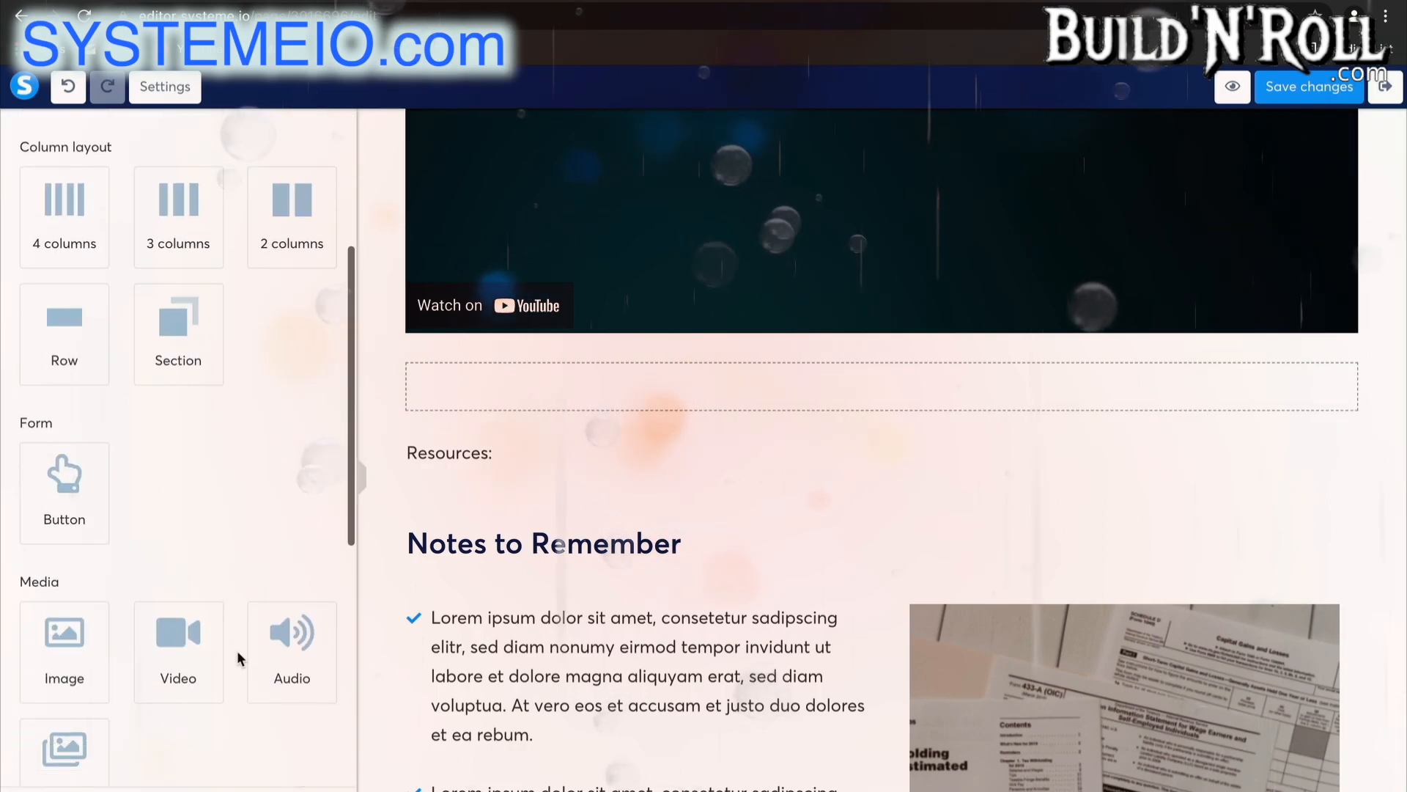
scroll(239, 657, up, 5)
drag(299, 261, 480, 462)
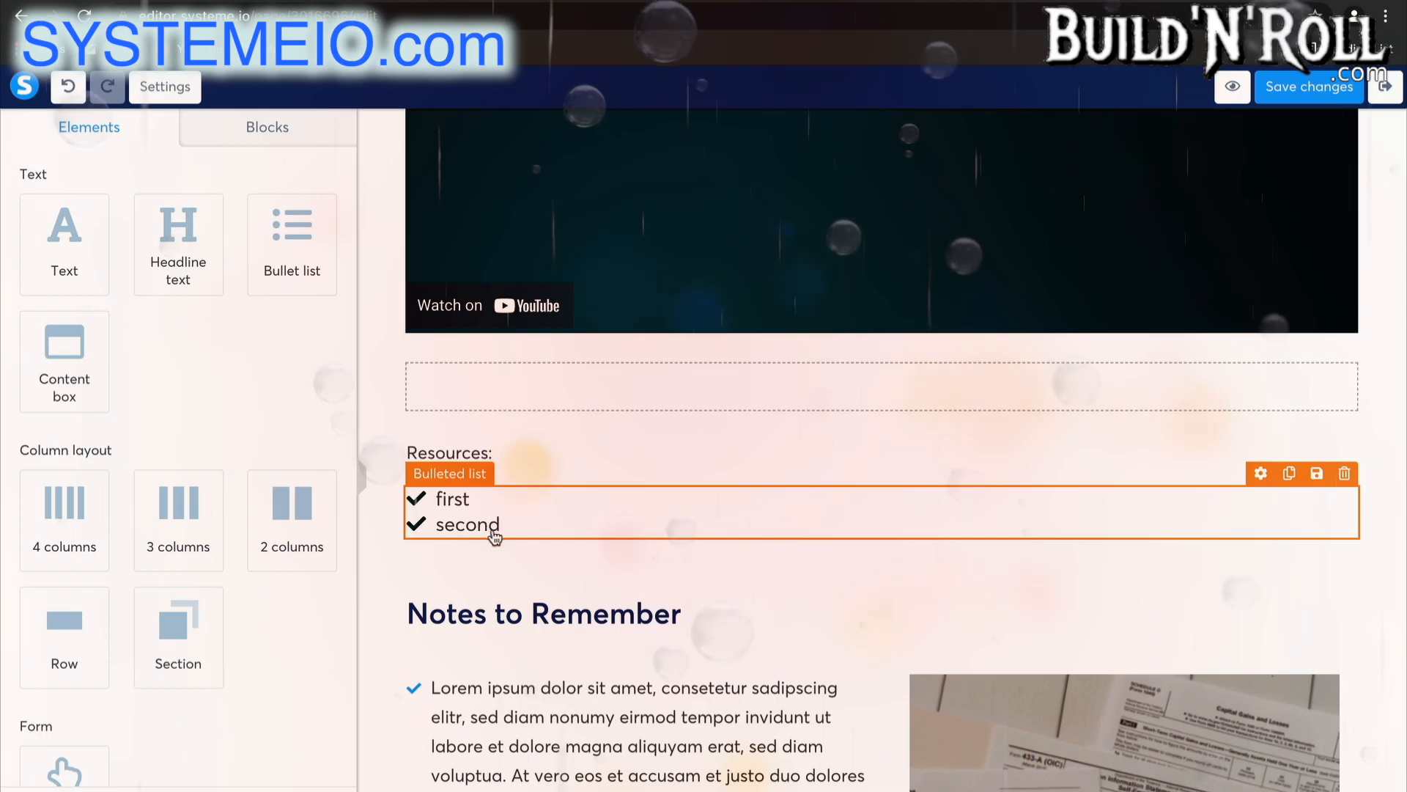
Step: Change the check icon color of the bulleted list under "Resources:" to orange (F5A623)
click(422, 491)
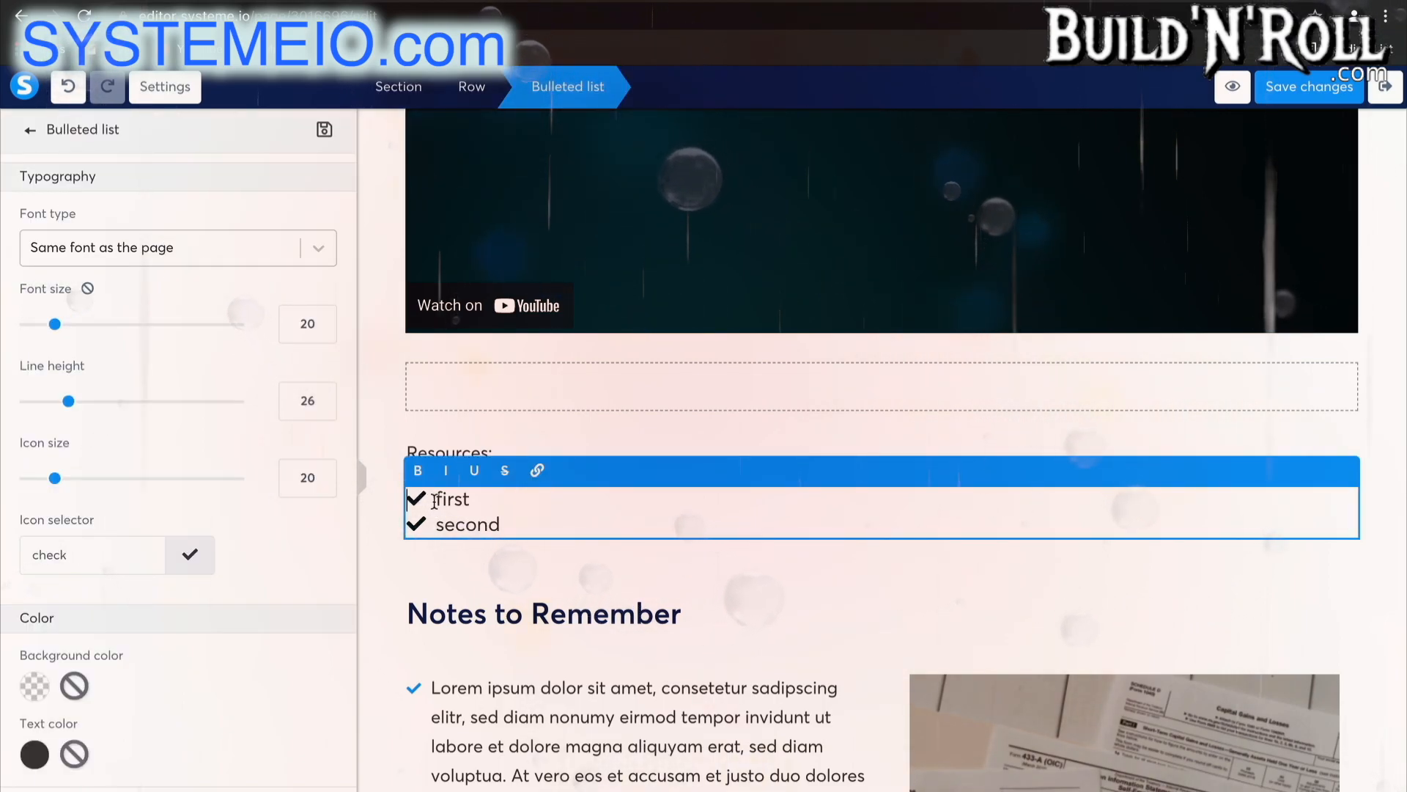
scroll(178, 673, down, 4)
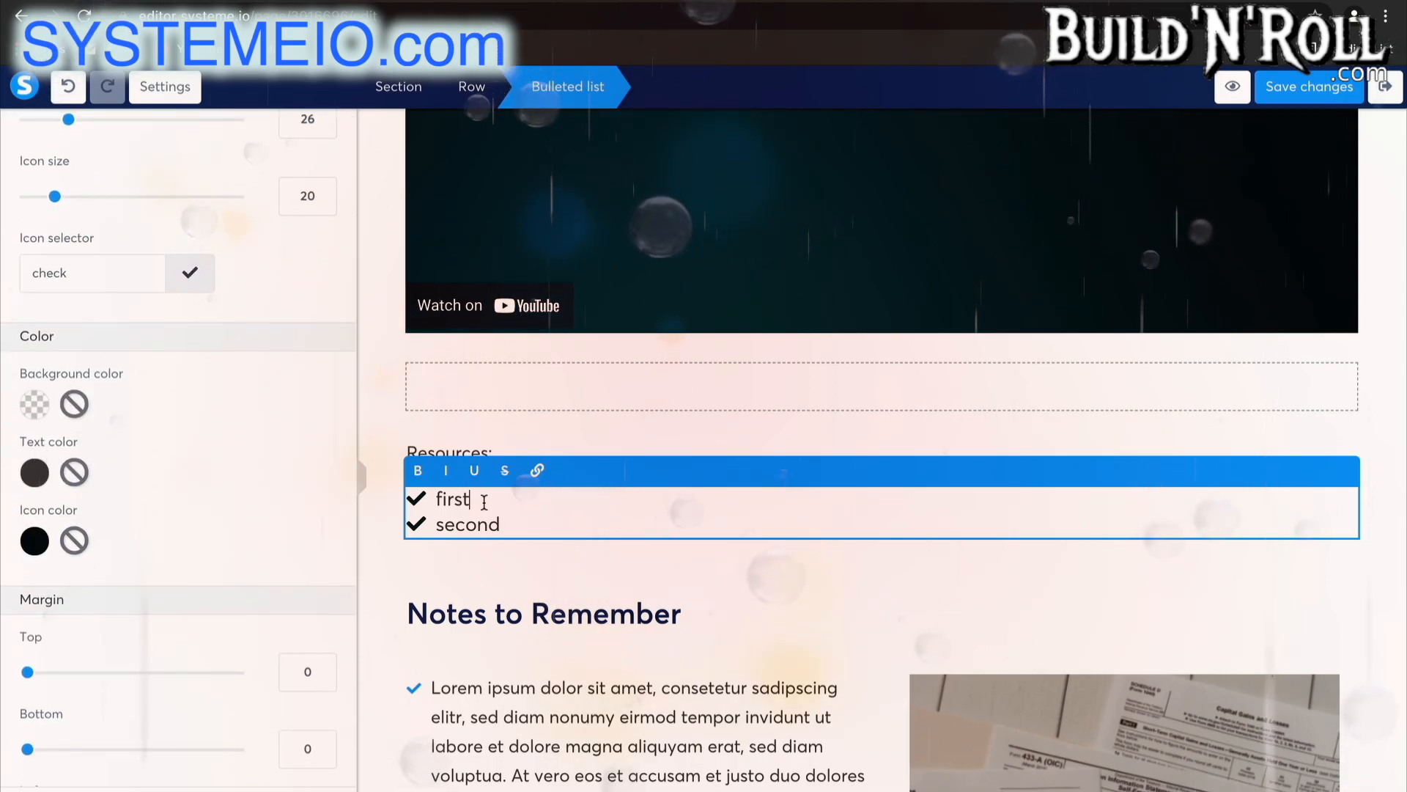
double_click(438, 498)
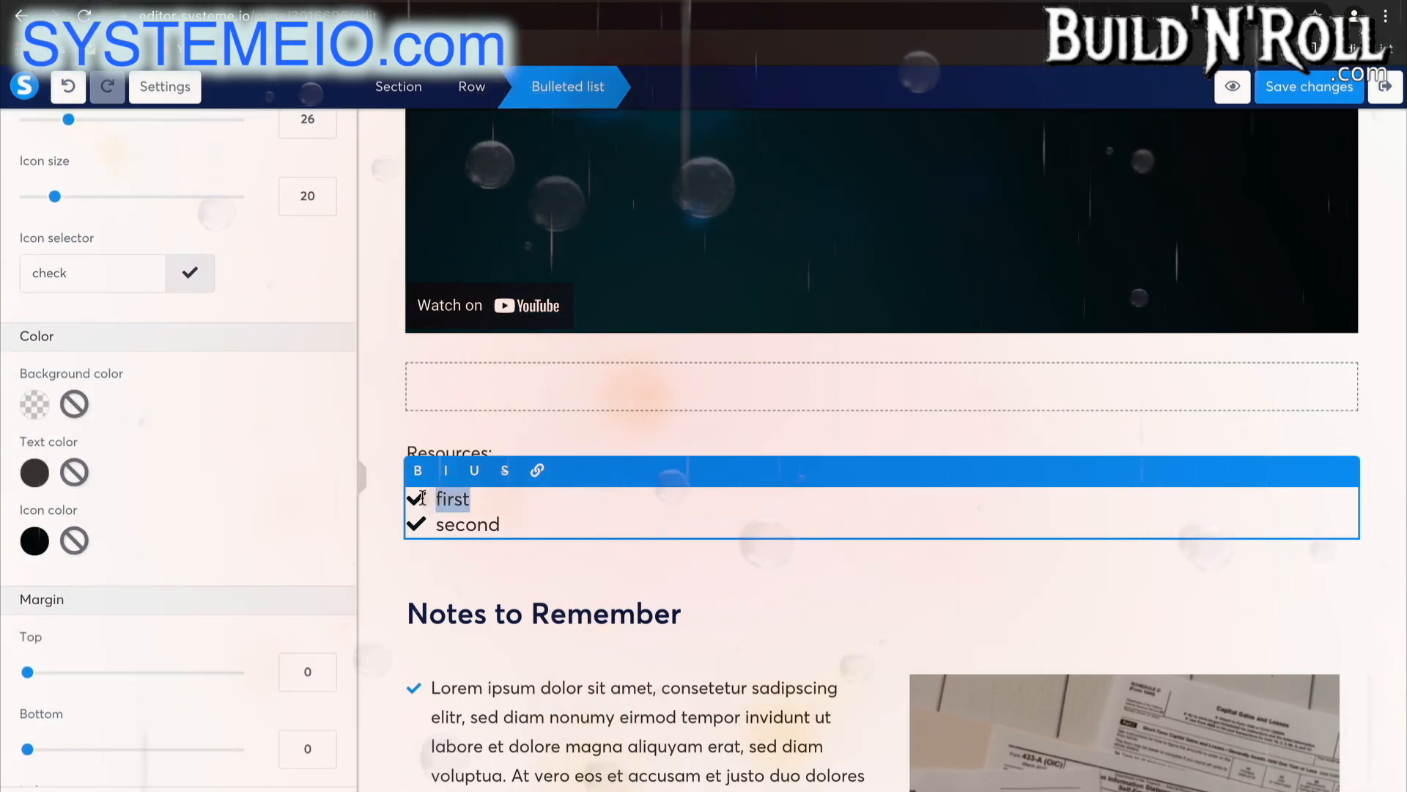
scroll(178, 541, down, 3)
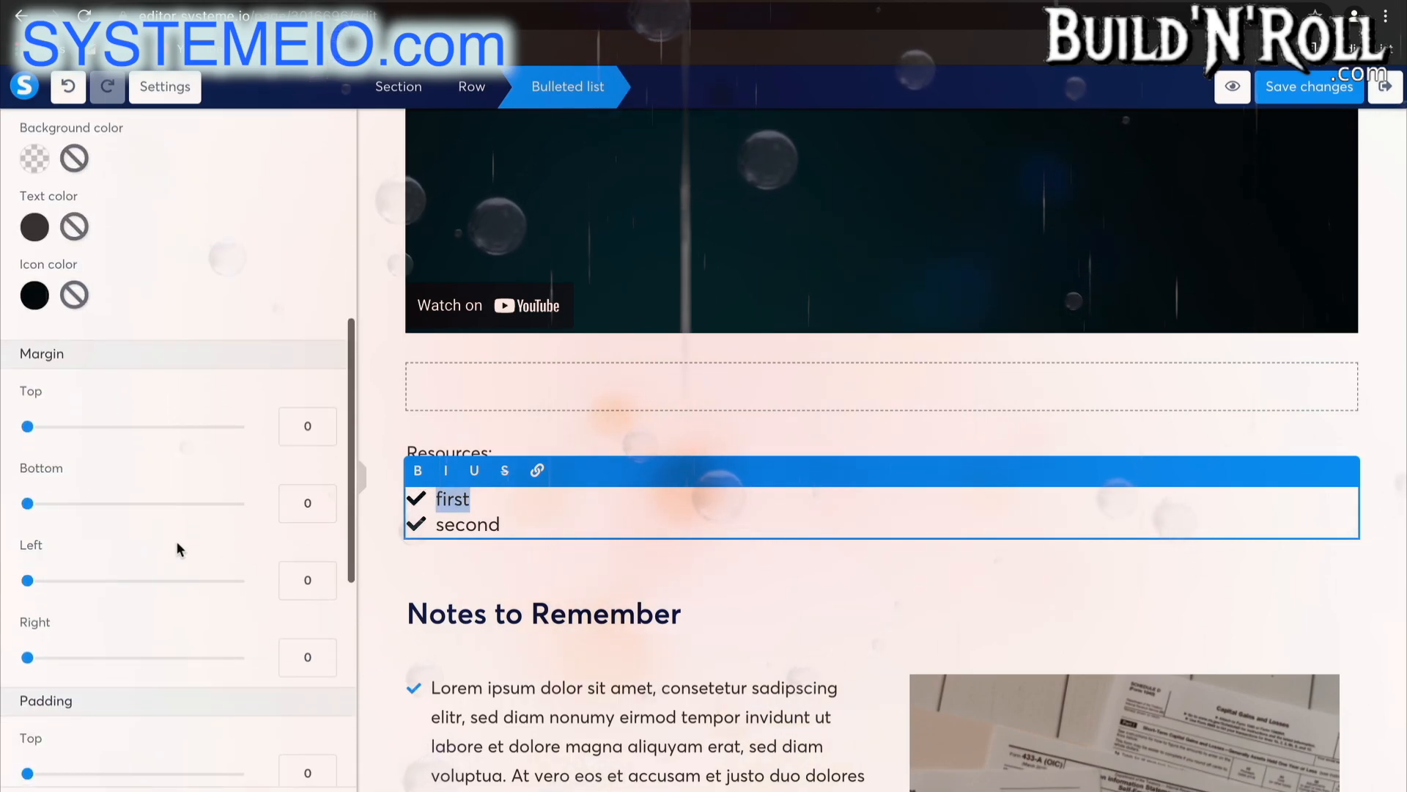
scroll(178, 541, up, 3)
click(34, 537)
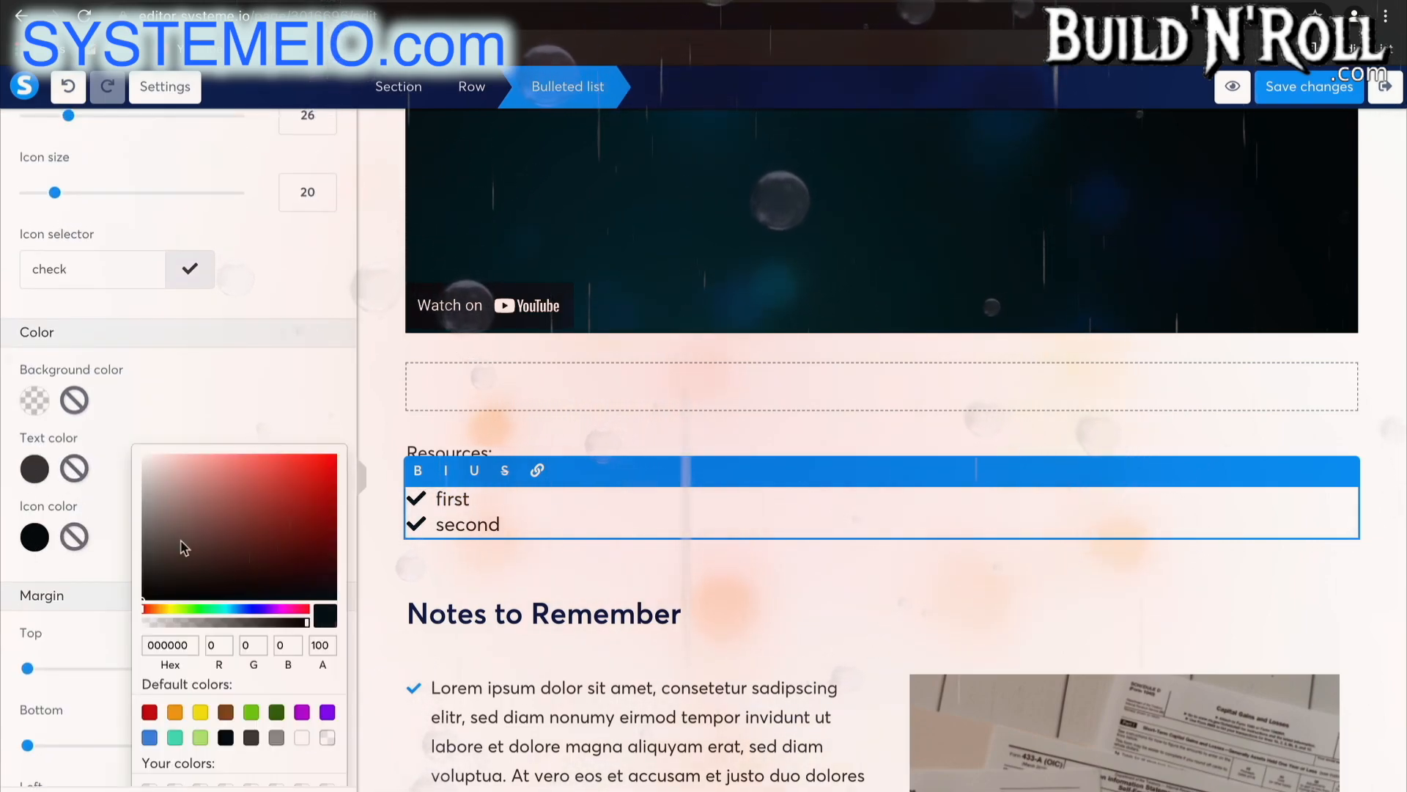
click(175, 713)
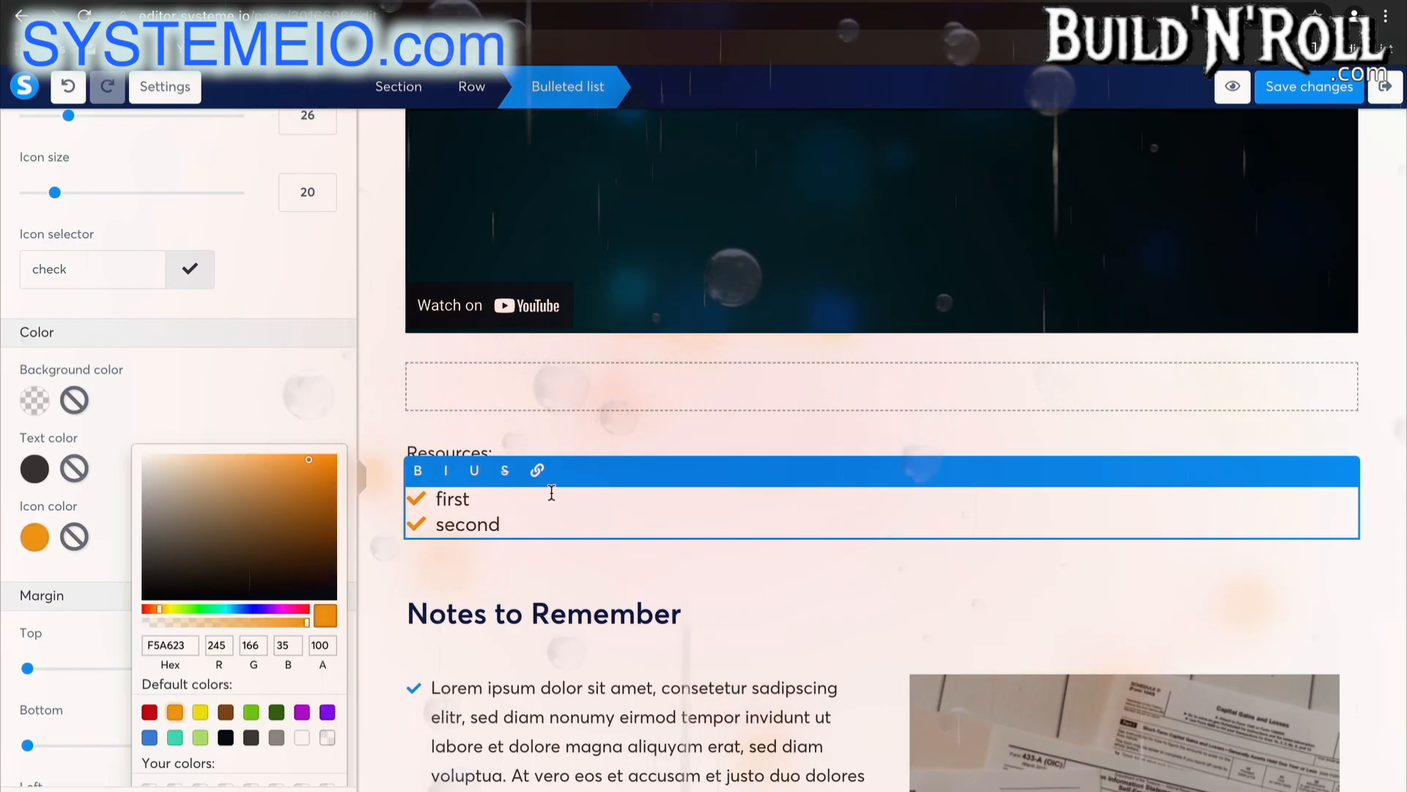
click(560, 596)
click(621, 560)
double_click(501, 511)
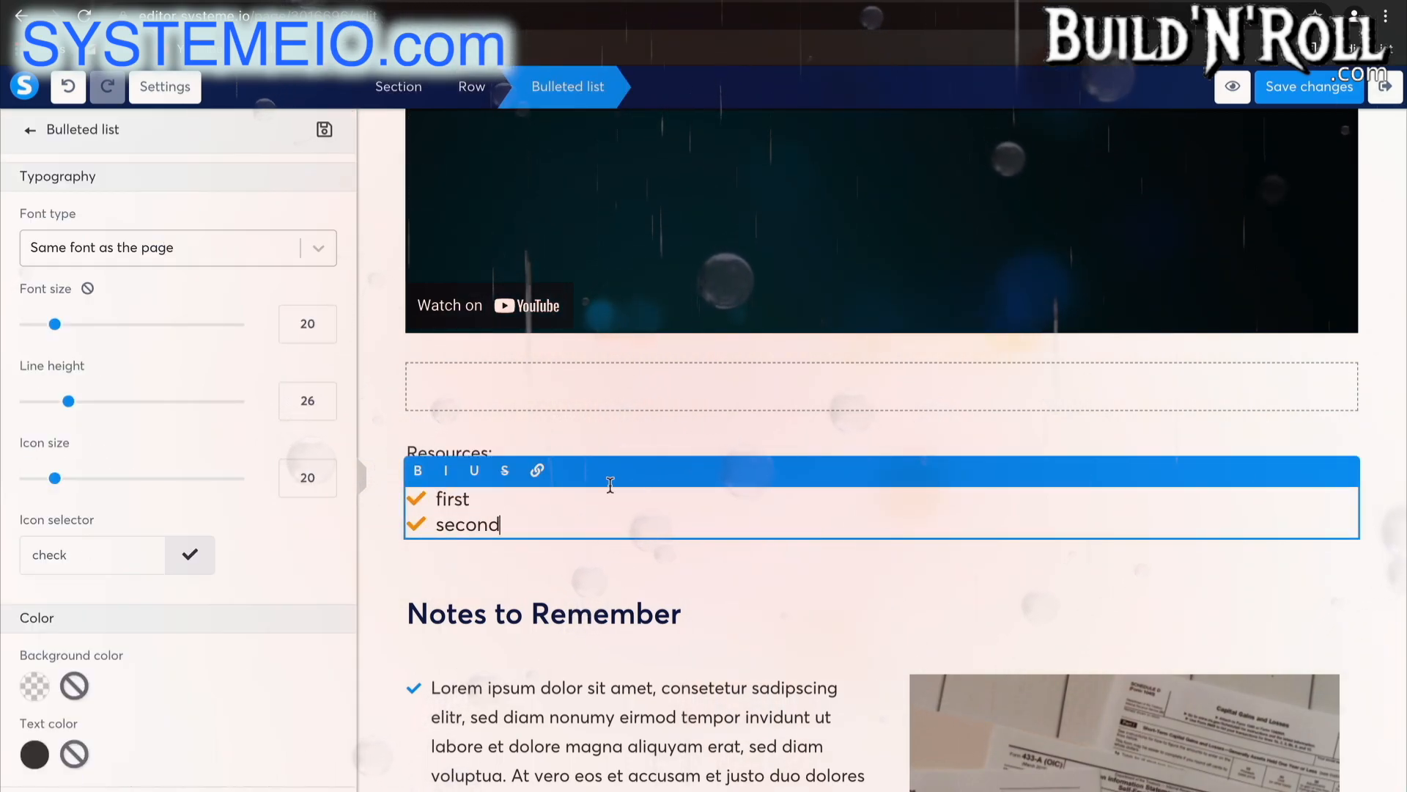
Step: Save the changes to the lecture page and exit the page editor to the course curriculum
scroll(690, 479, up, 5)
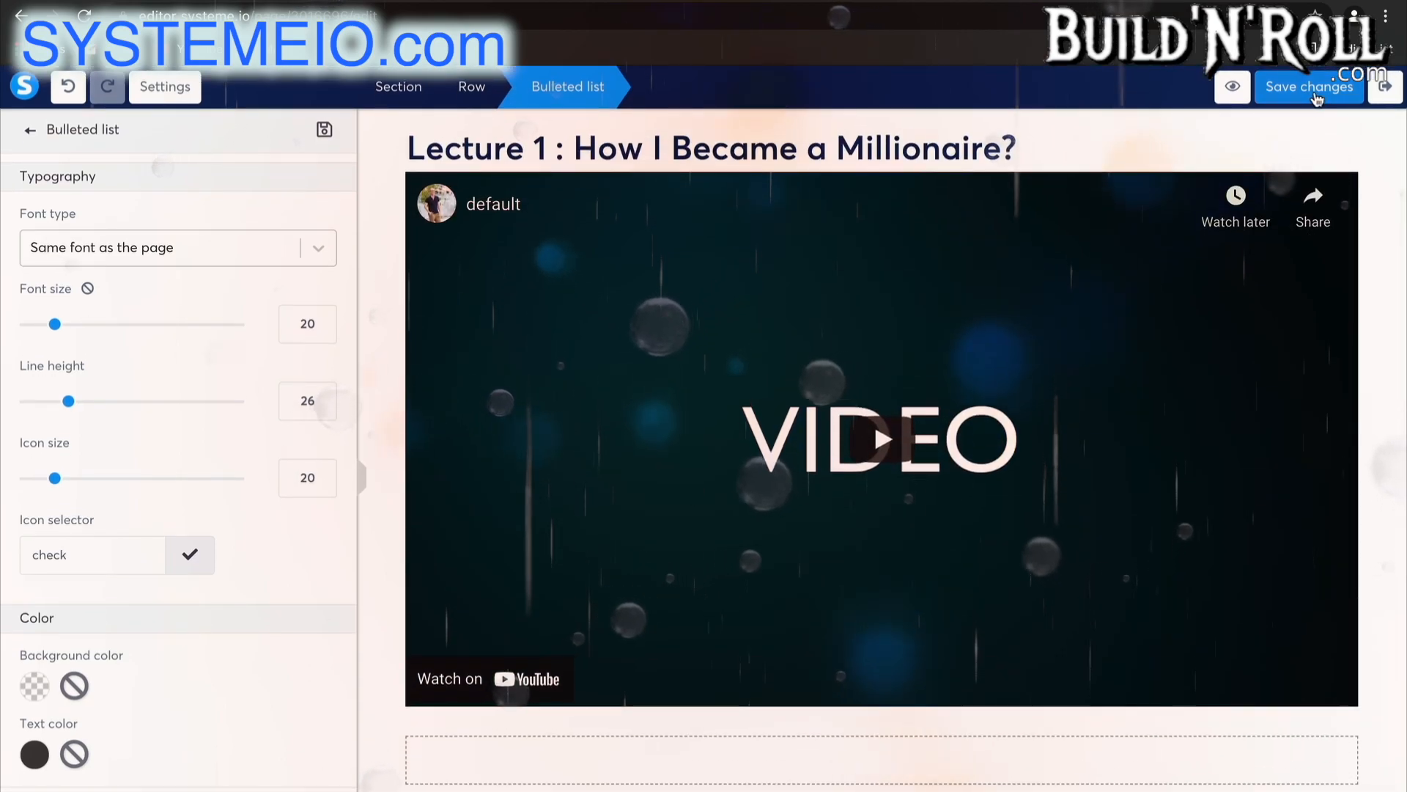
click(1314, 94)
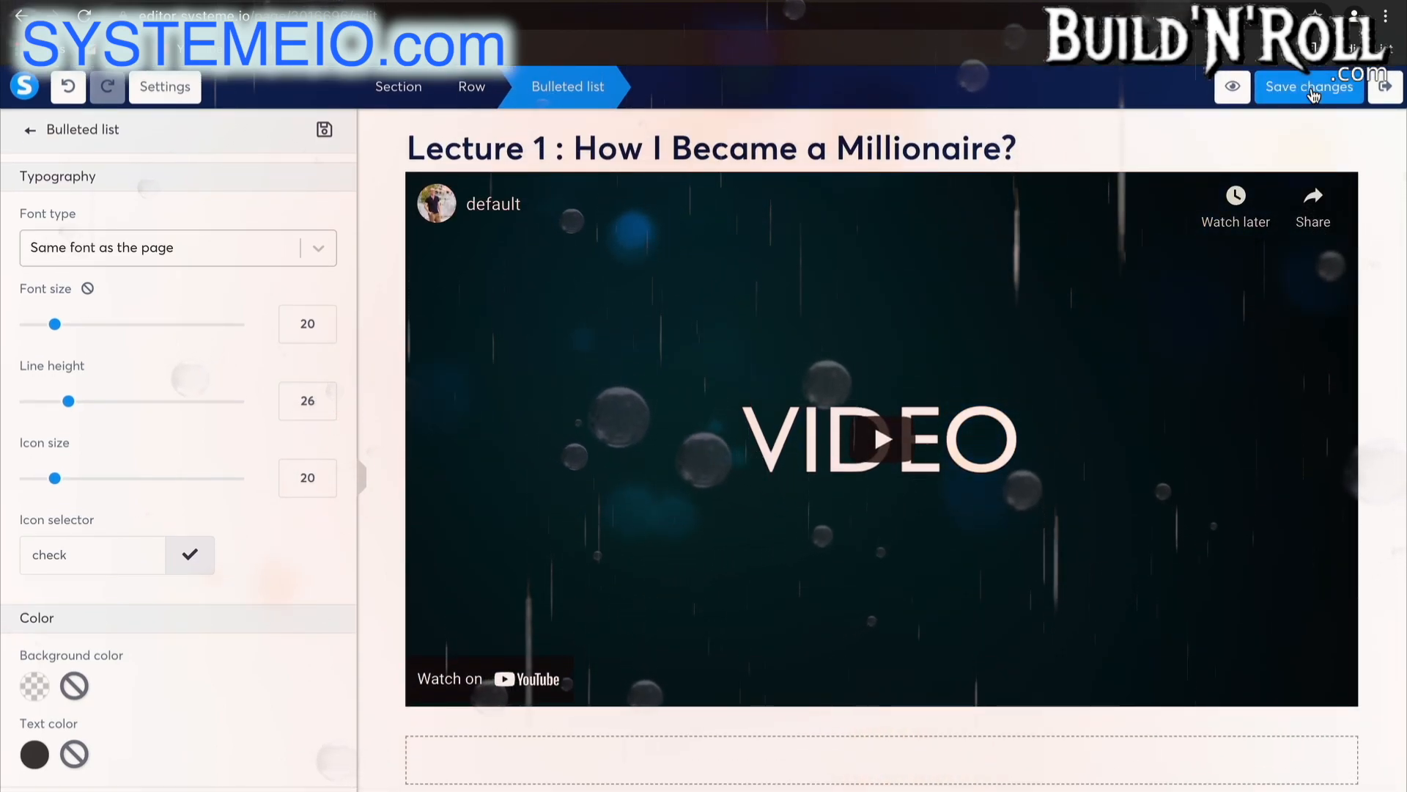
click(1383, 93)
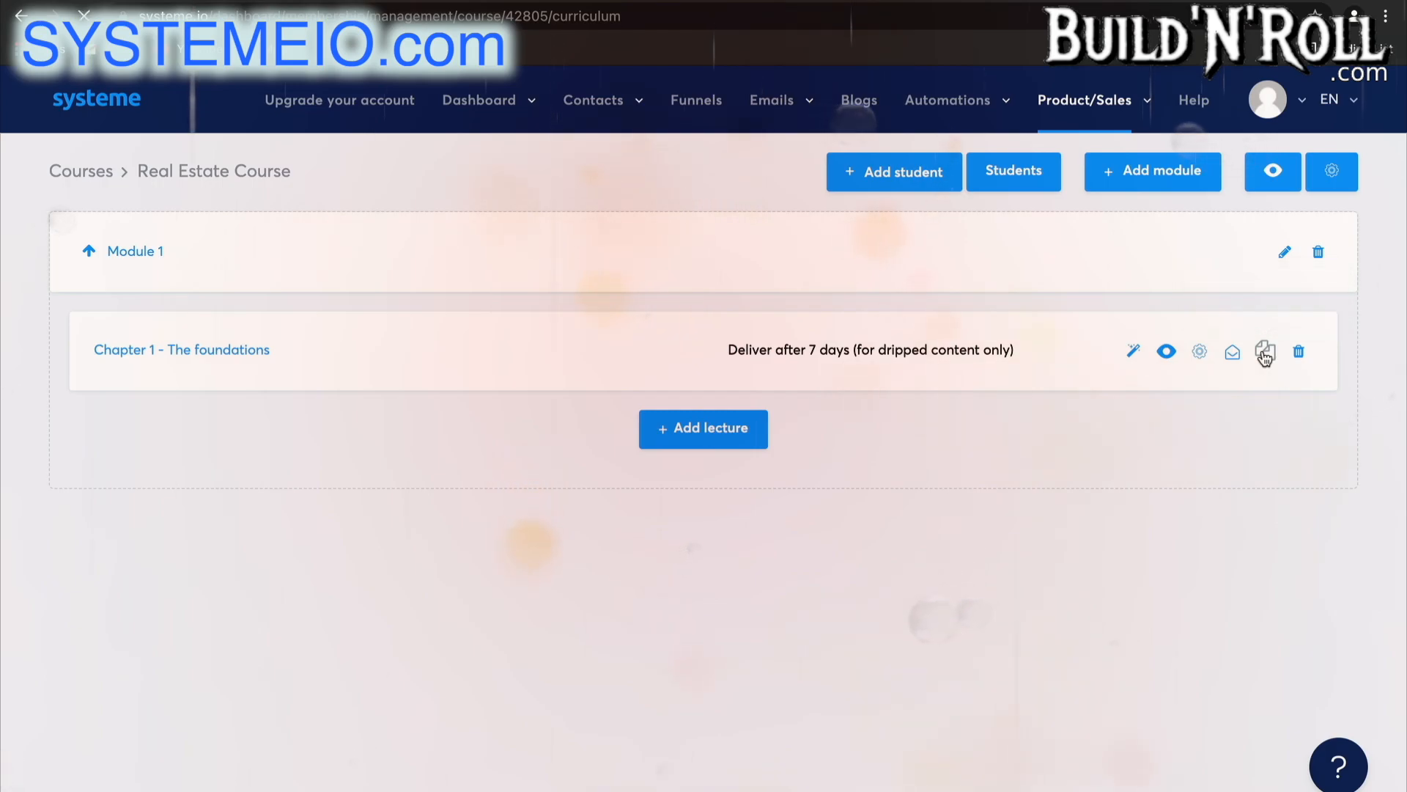
Step: Duplicate the "Chapter 1 - The foundations" lecture and change the number in the copy's page heading to "Lecture 2"
click(1266, 352)
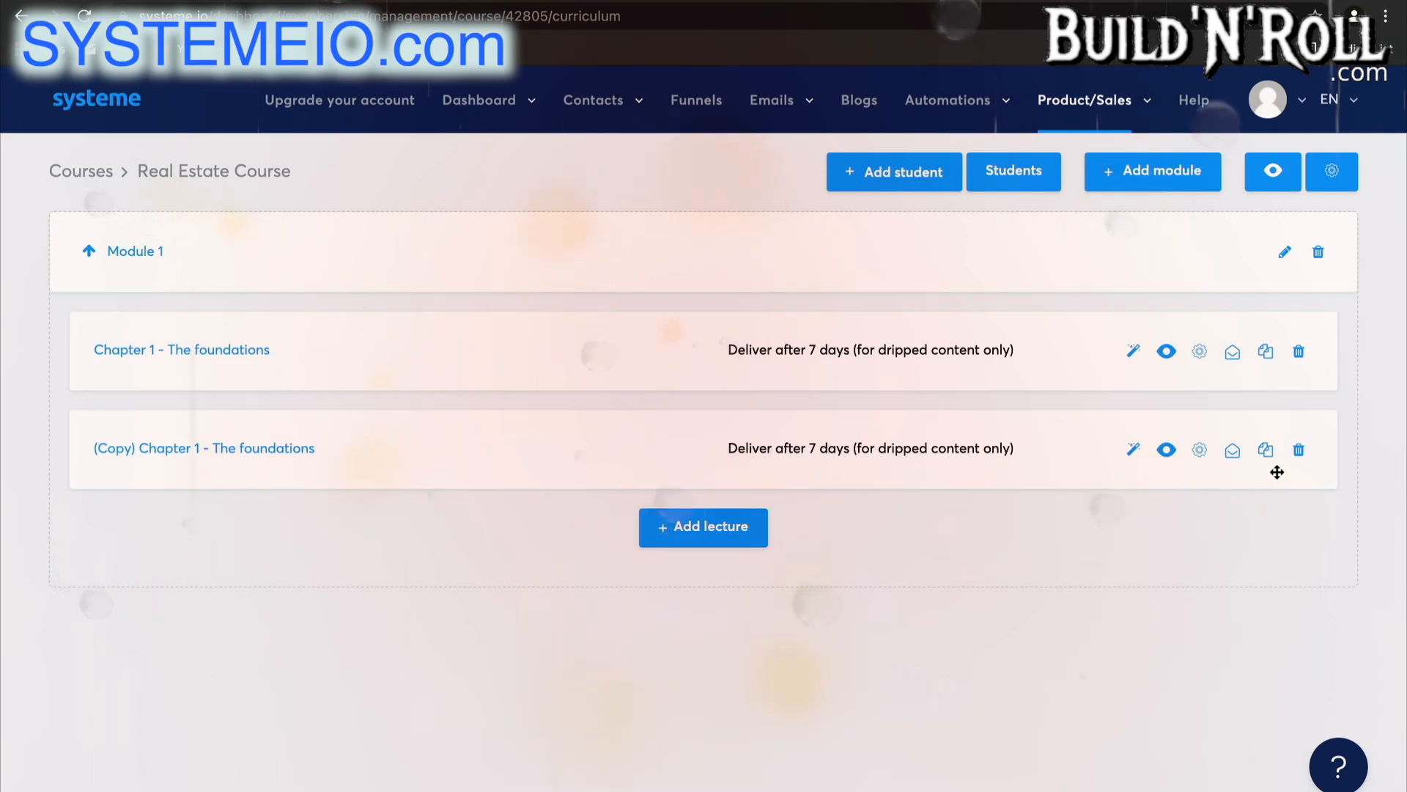
click(1133, 450)
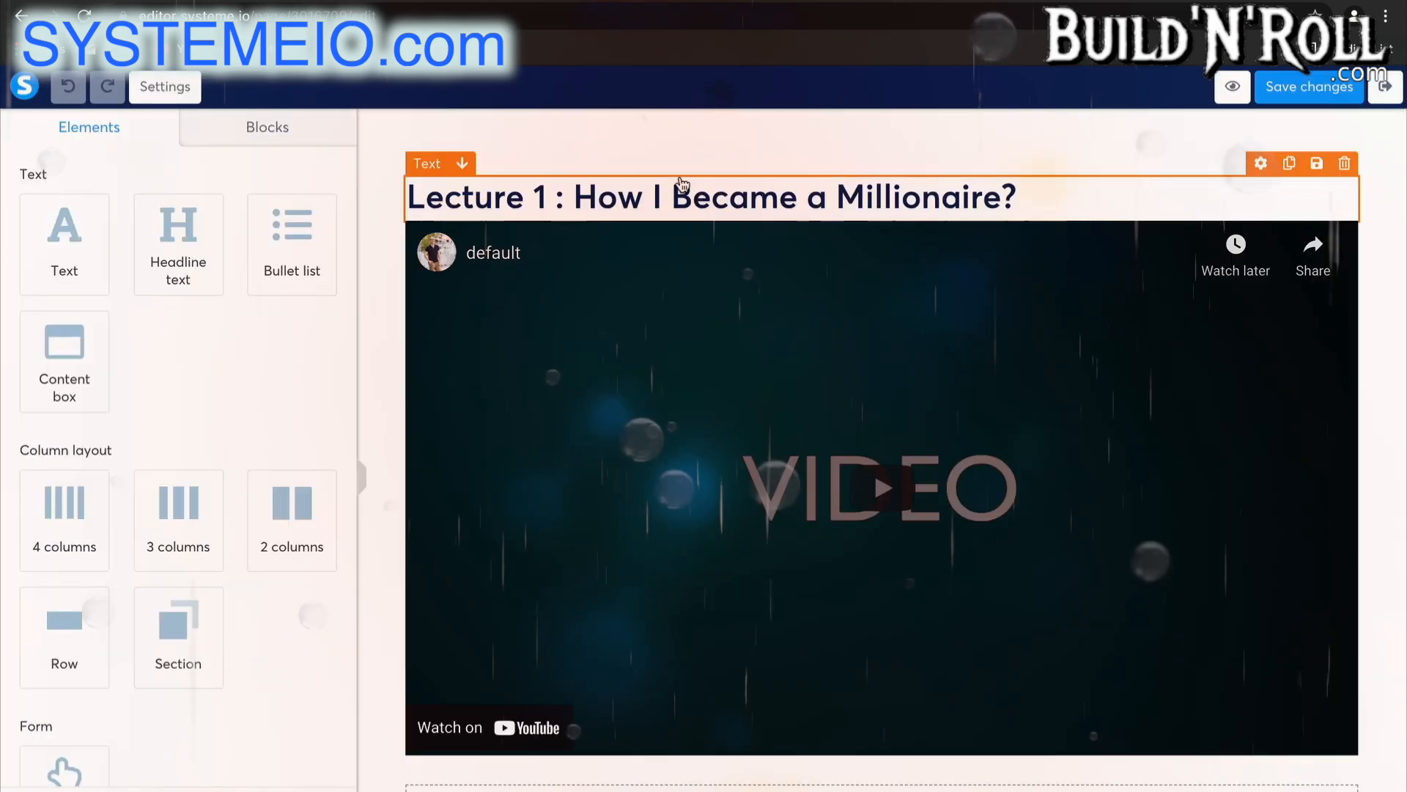
click(669, 203)
click(550, 196)
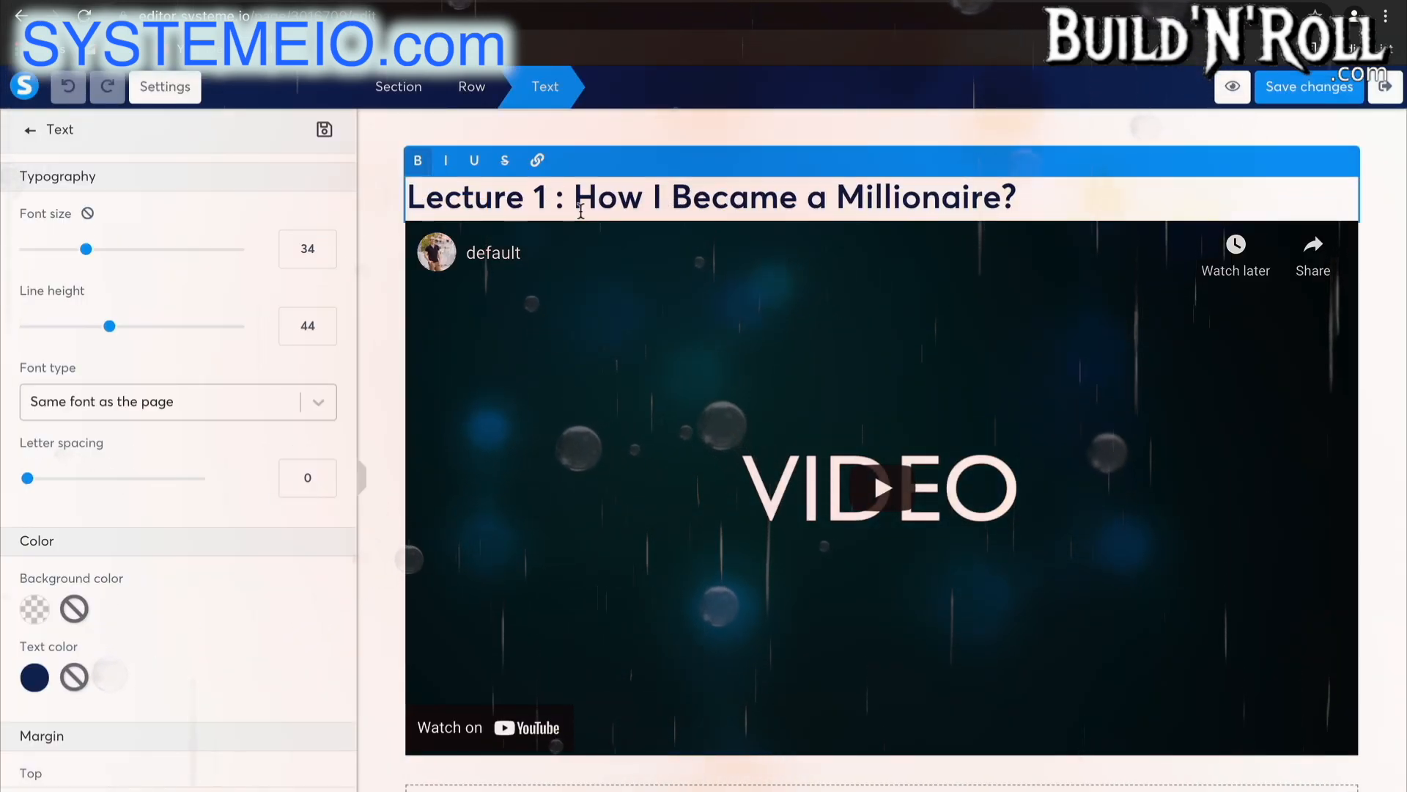
key(BackSpace)
text(2)
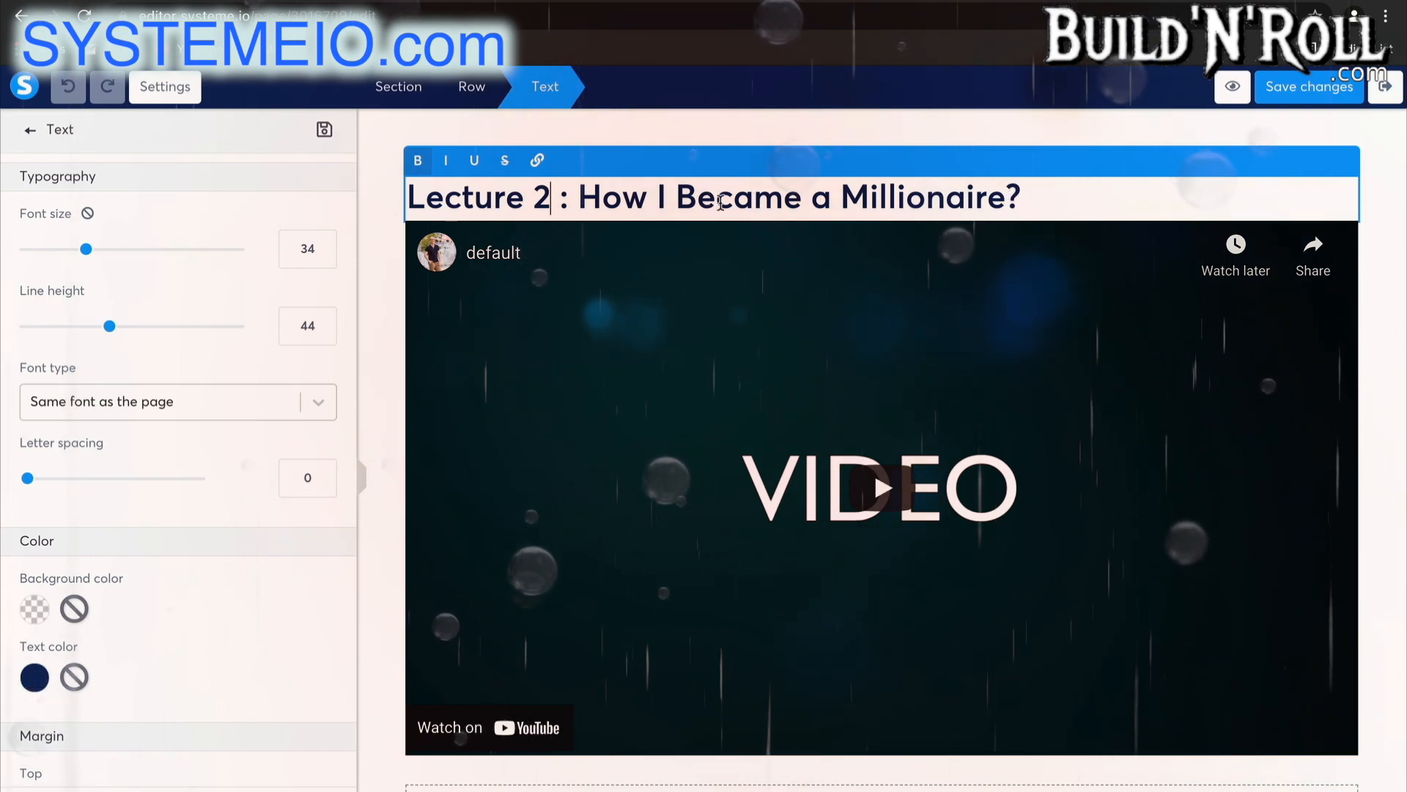
Step: Reword the rest of the copied lecture's heading to "How You Can Become a Millionaire?"
click(666, 198)
key(BackSpace)
text(You Ca)
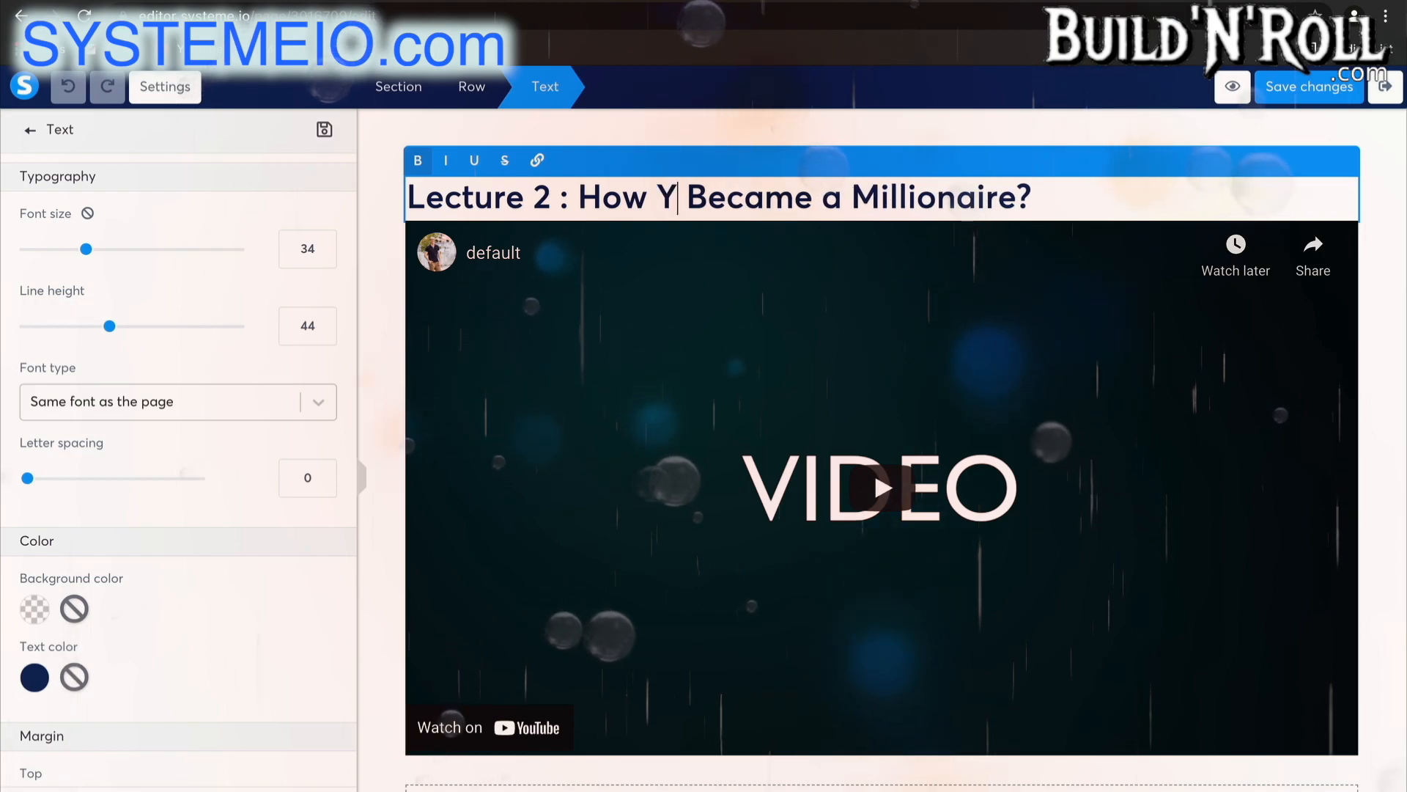
text(n)
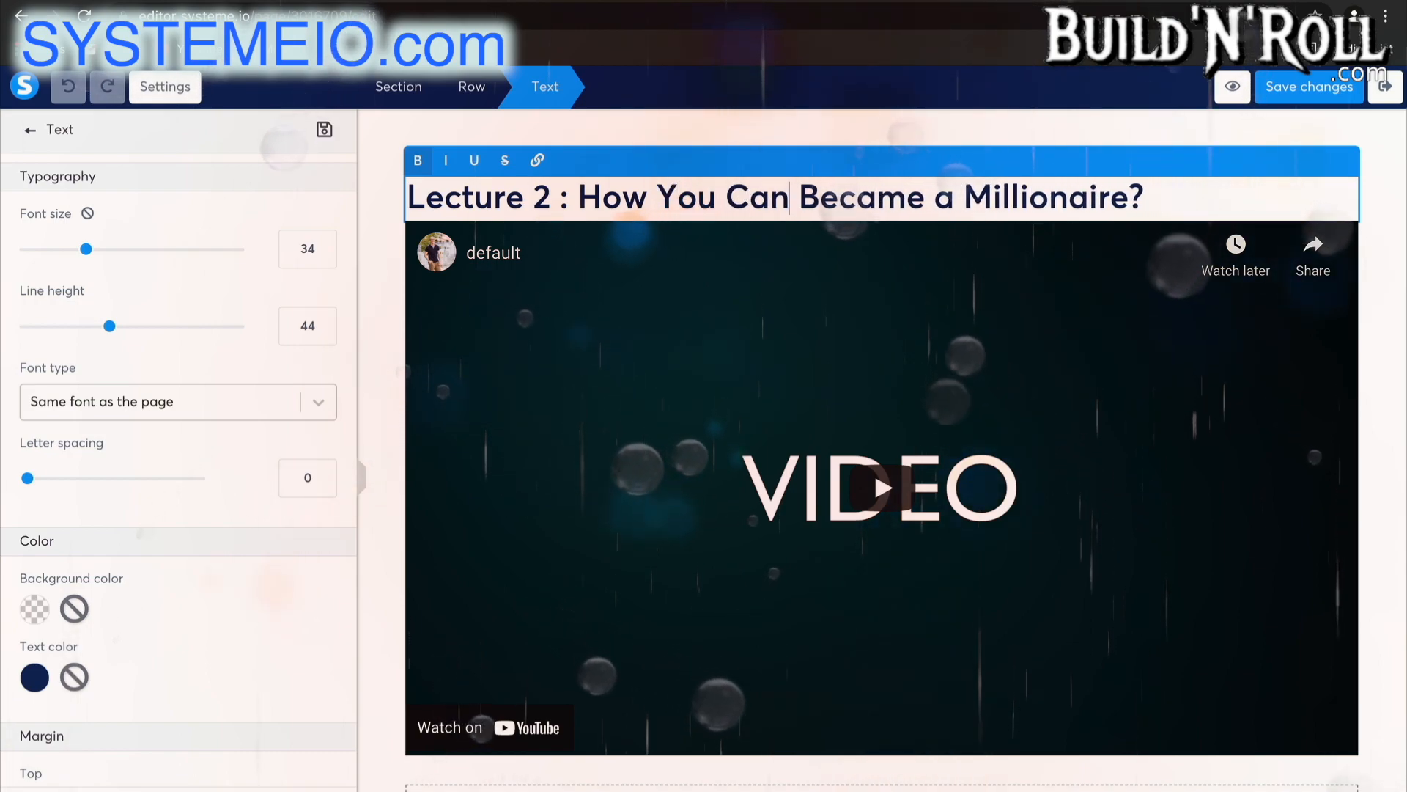
click(877, 198)
key(BackSpace)
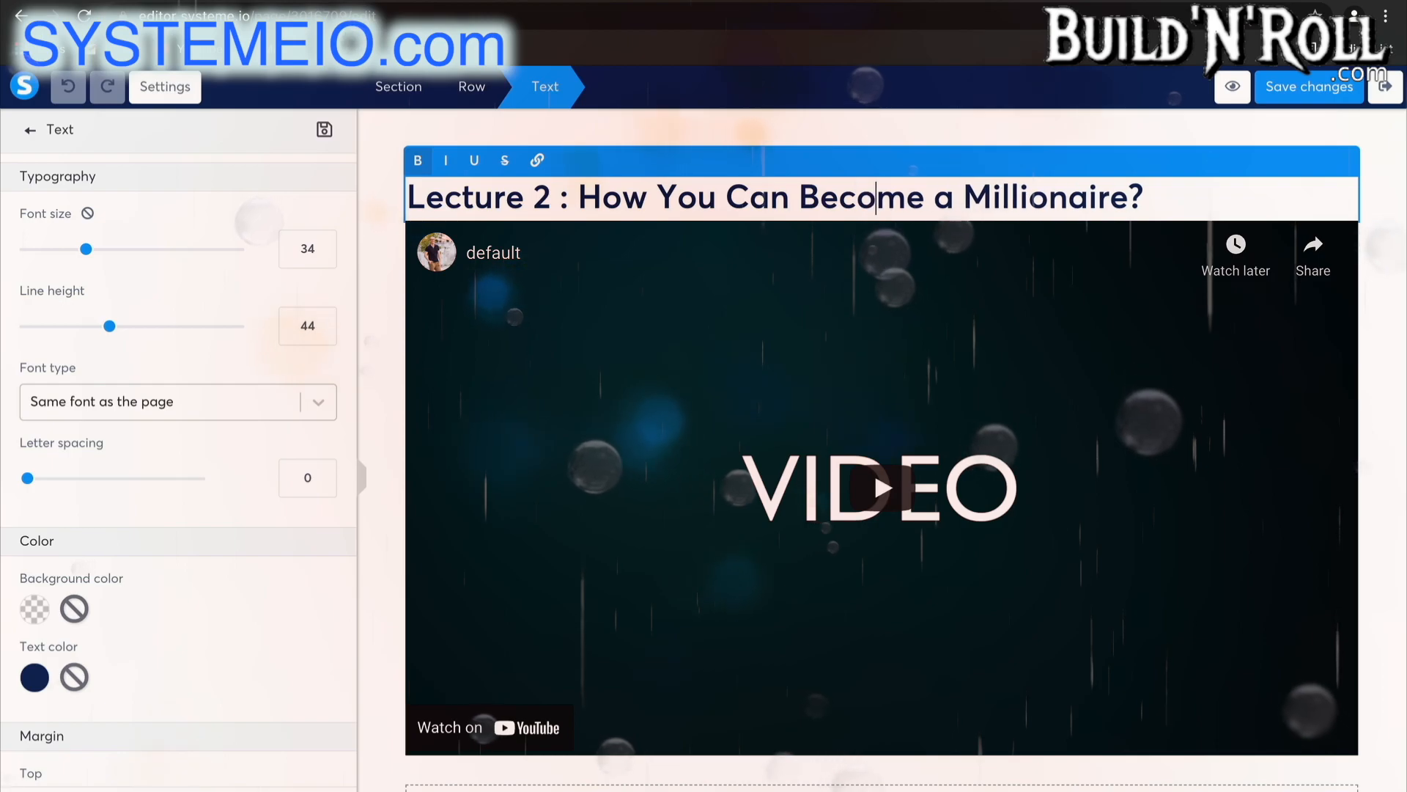
text(o)
Step: Check the copied page down to its resources list, save its changes and return to the course curriculum
scroll(1041, 277, down, 1)
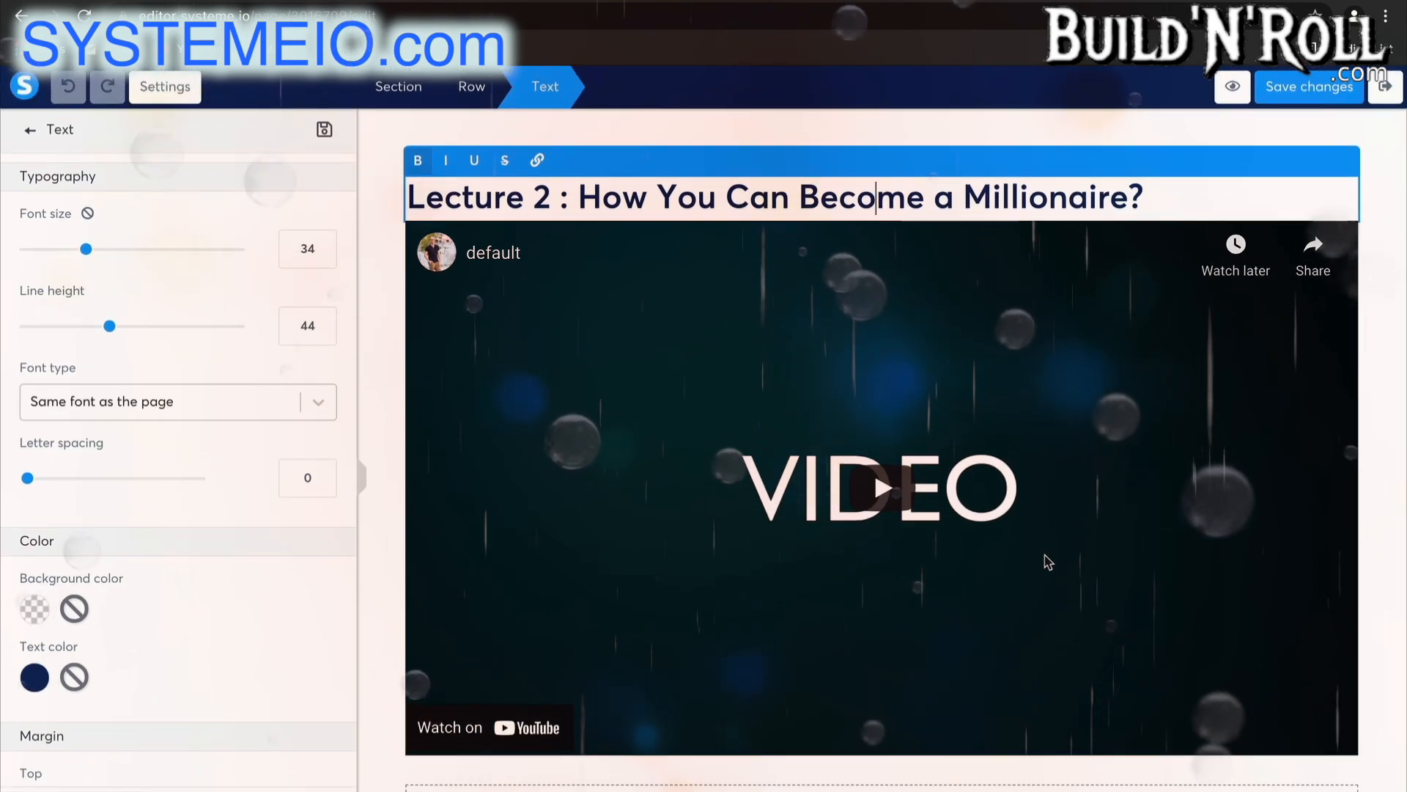
click(1046, 573)
scroll(1047, 575, down, 4)
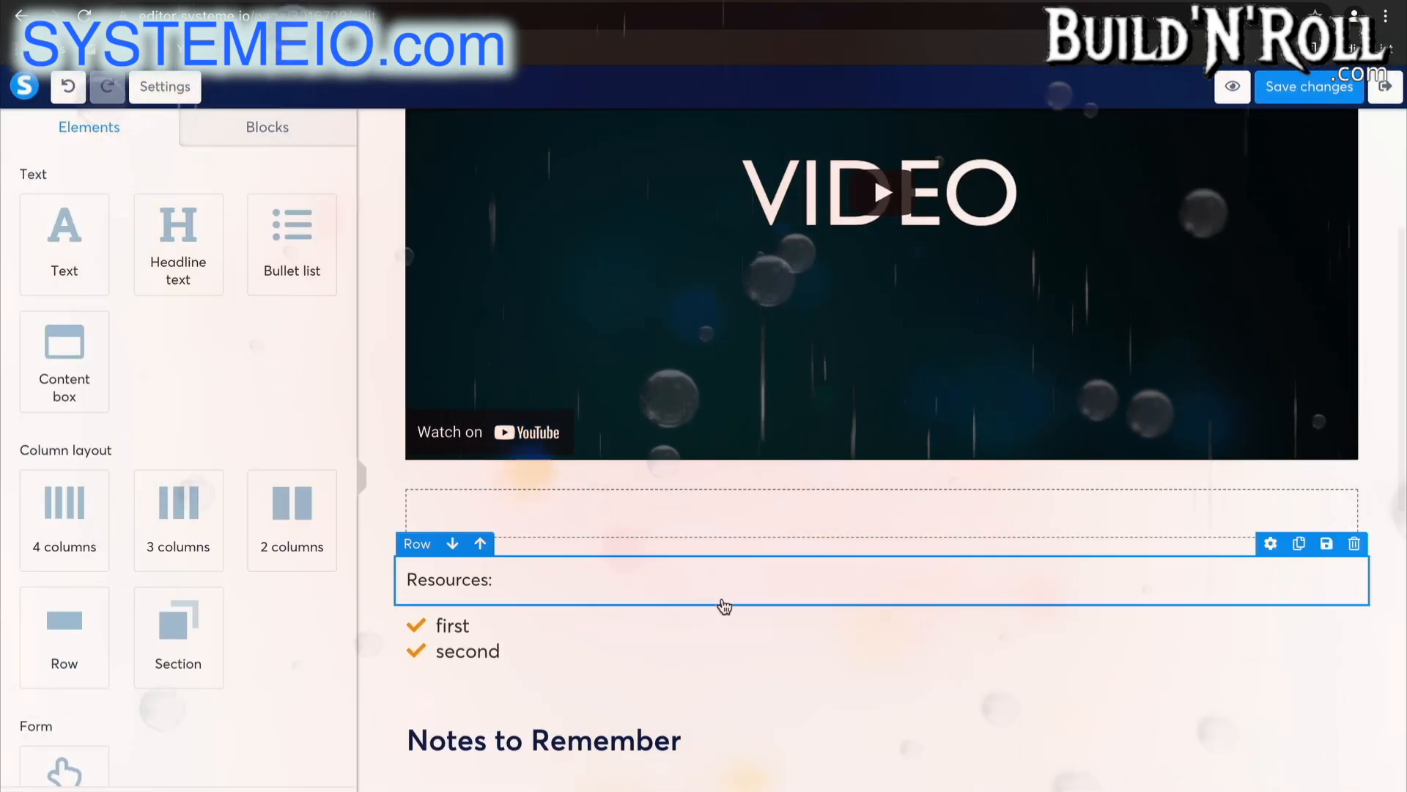
scroll(1189, 264, up, 1)
scroll(1189, 264, up, 4)
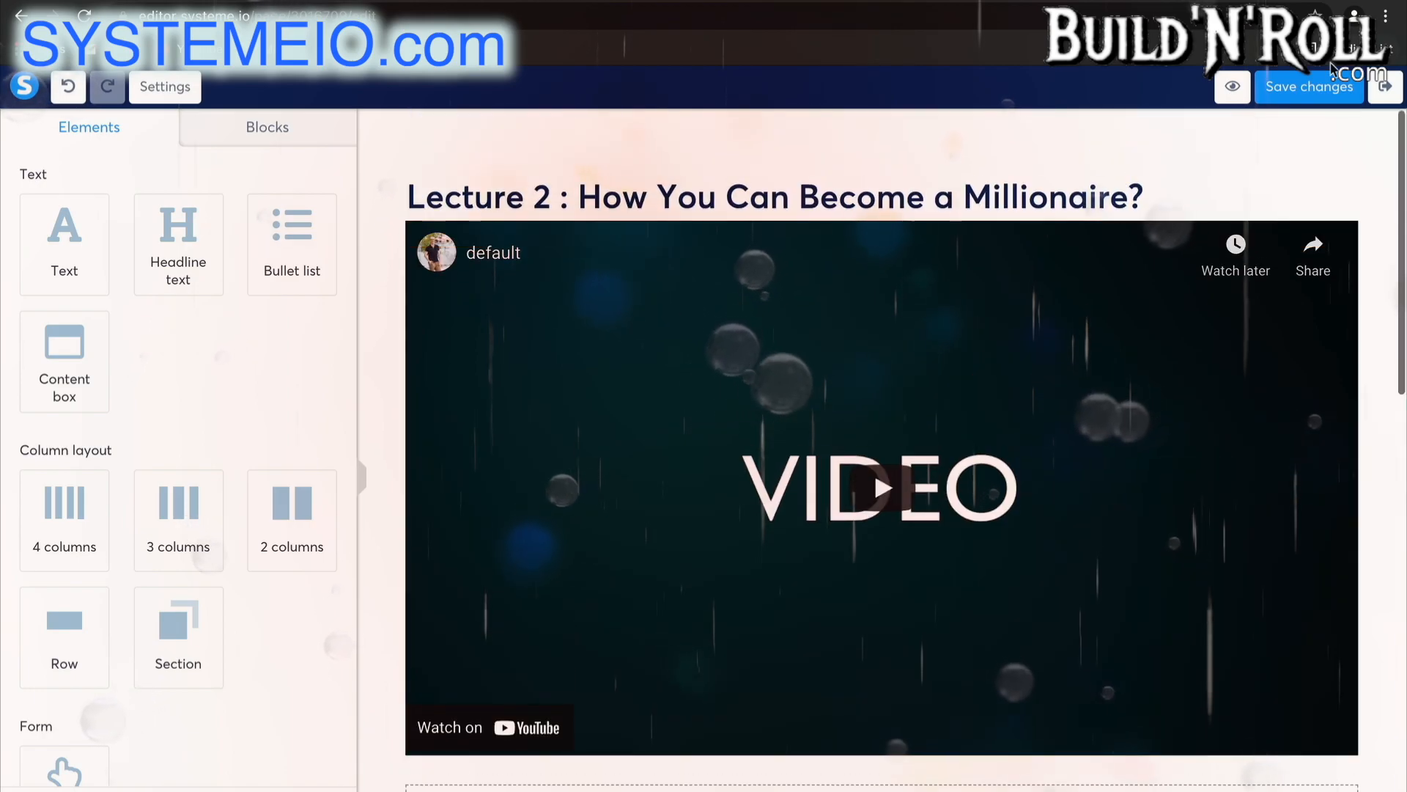
click(1297, 90)
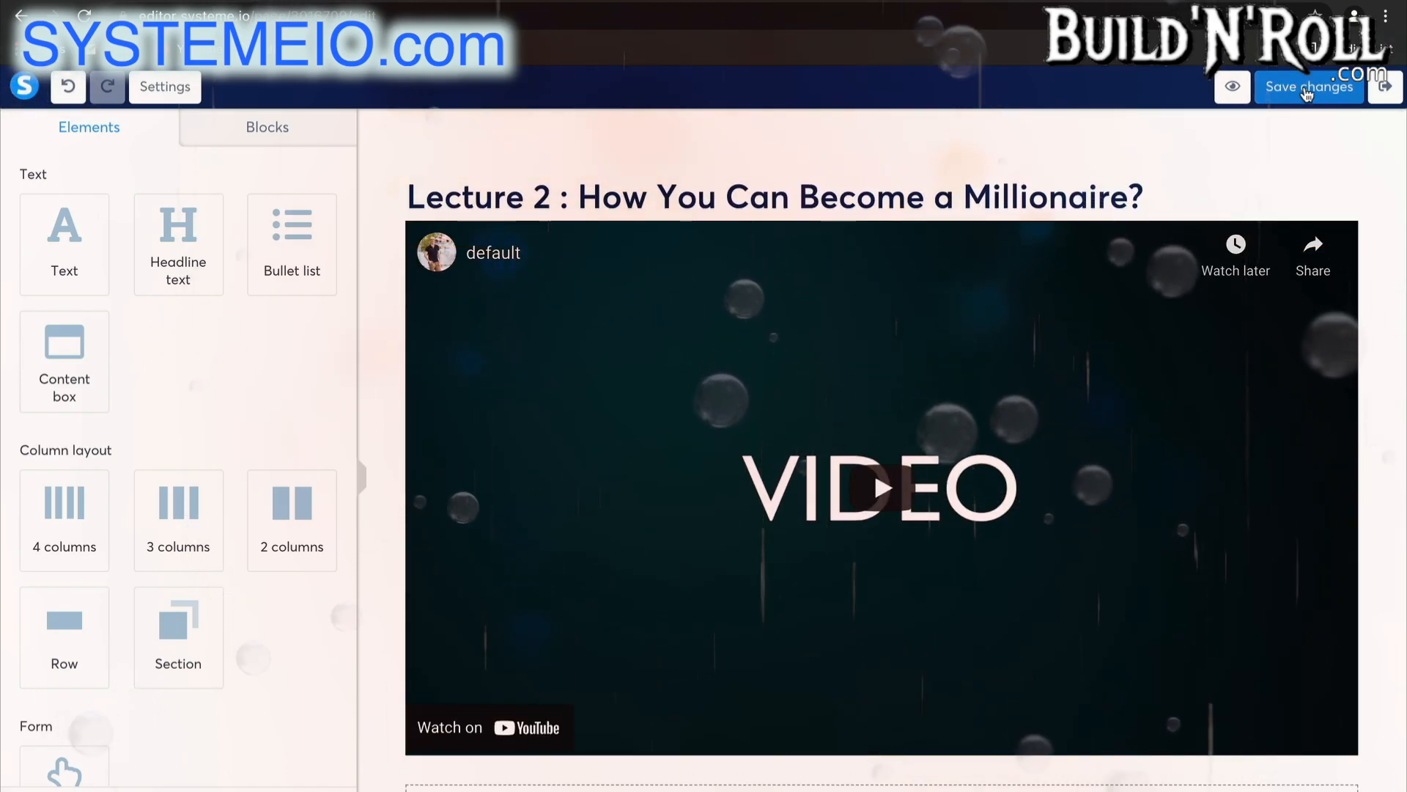
click(1383, 100)
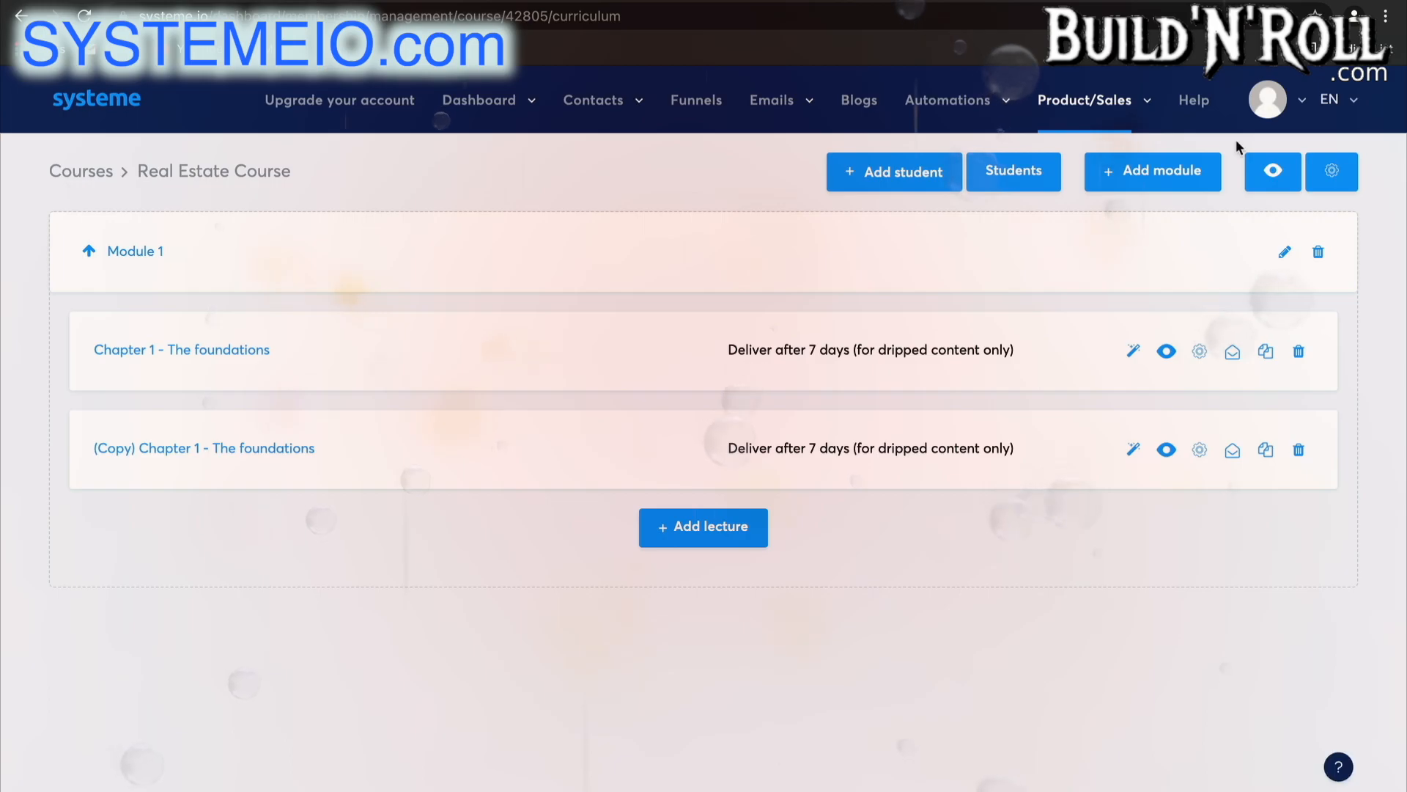
Step: Rename the copied lecture to "Chapter 2 - The next step" and save it
click(1200, 450)
click(643, 359)
key(BackSpace)
text(2 - The foundations)
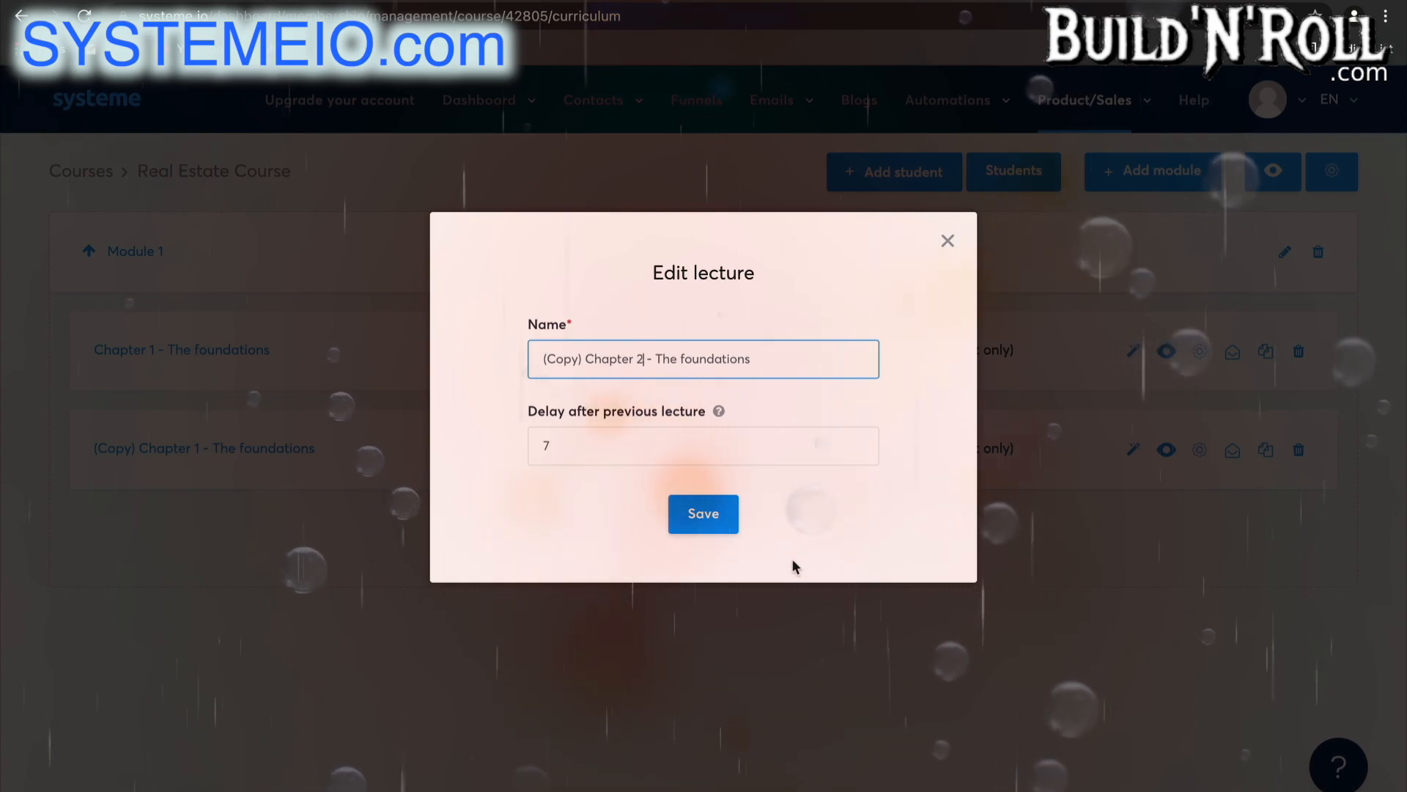
drag(761, 359, 682, 357)
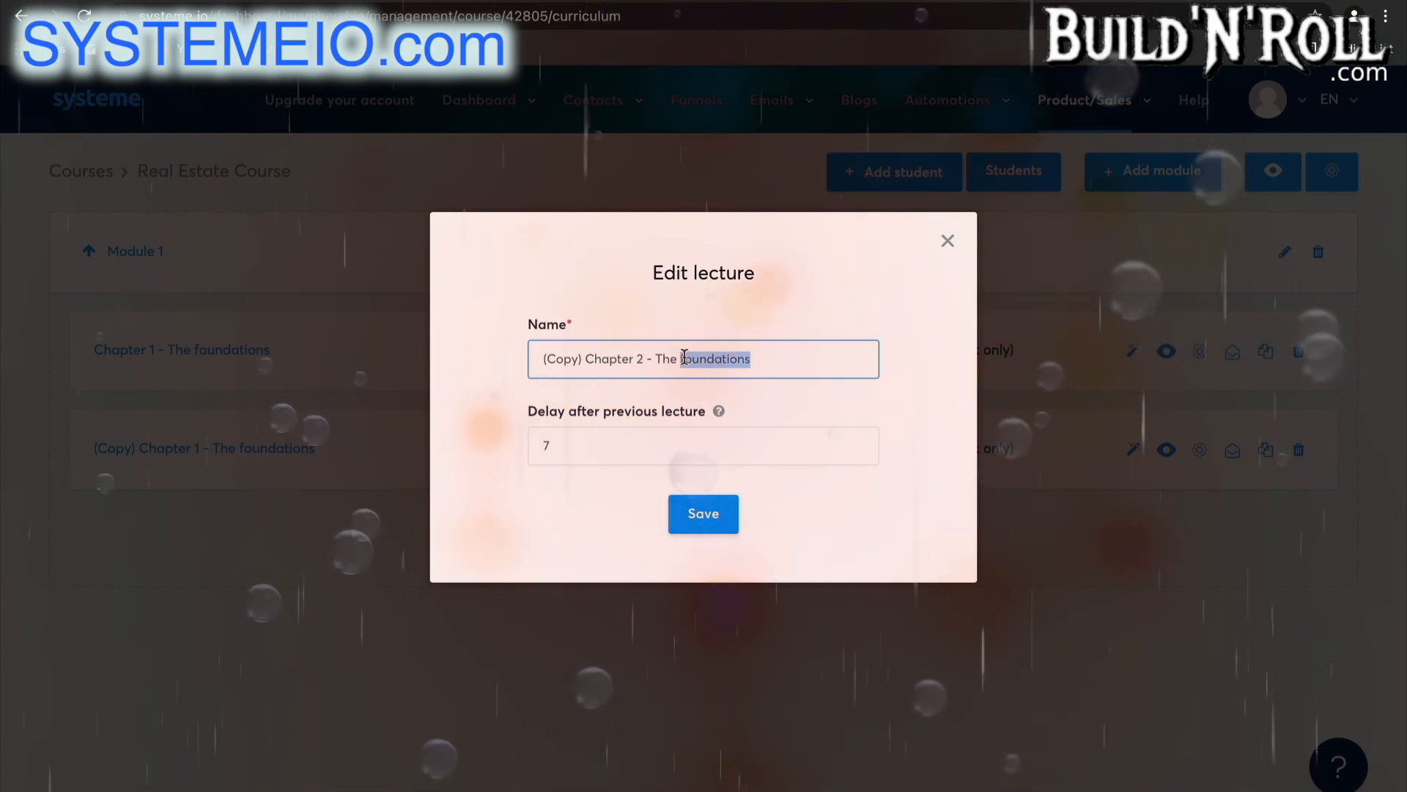
key(BackSpace)
text(next)
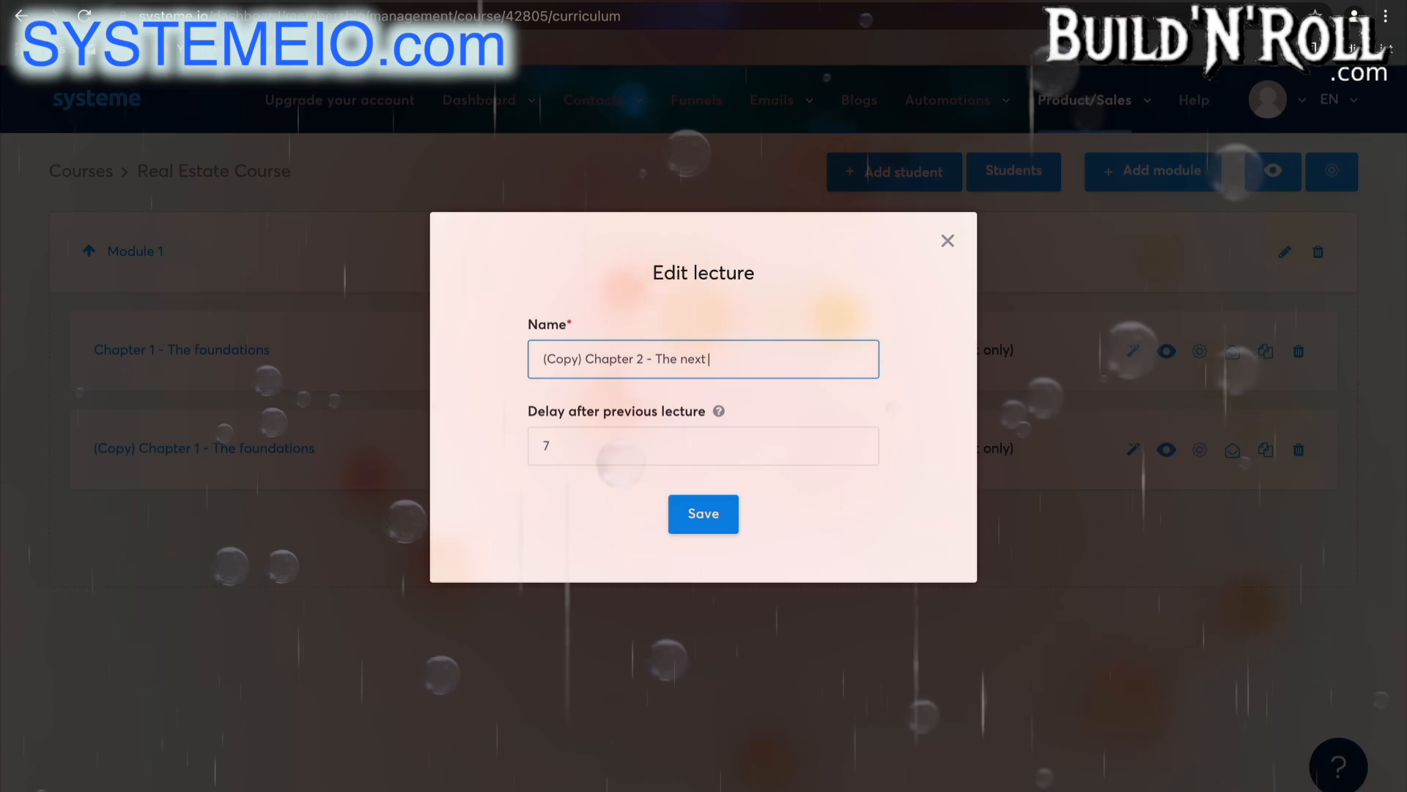
text( step)
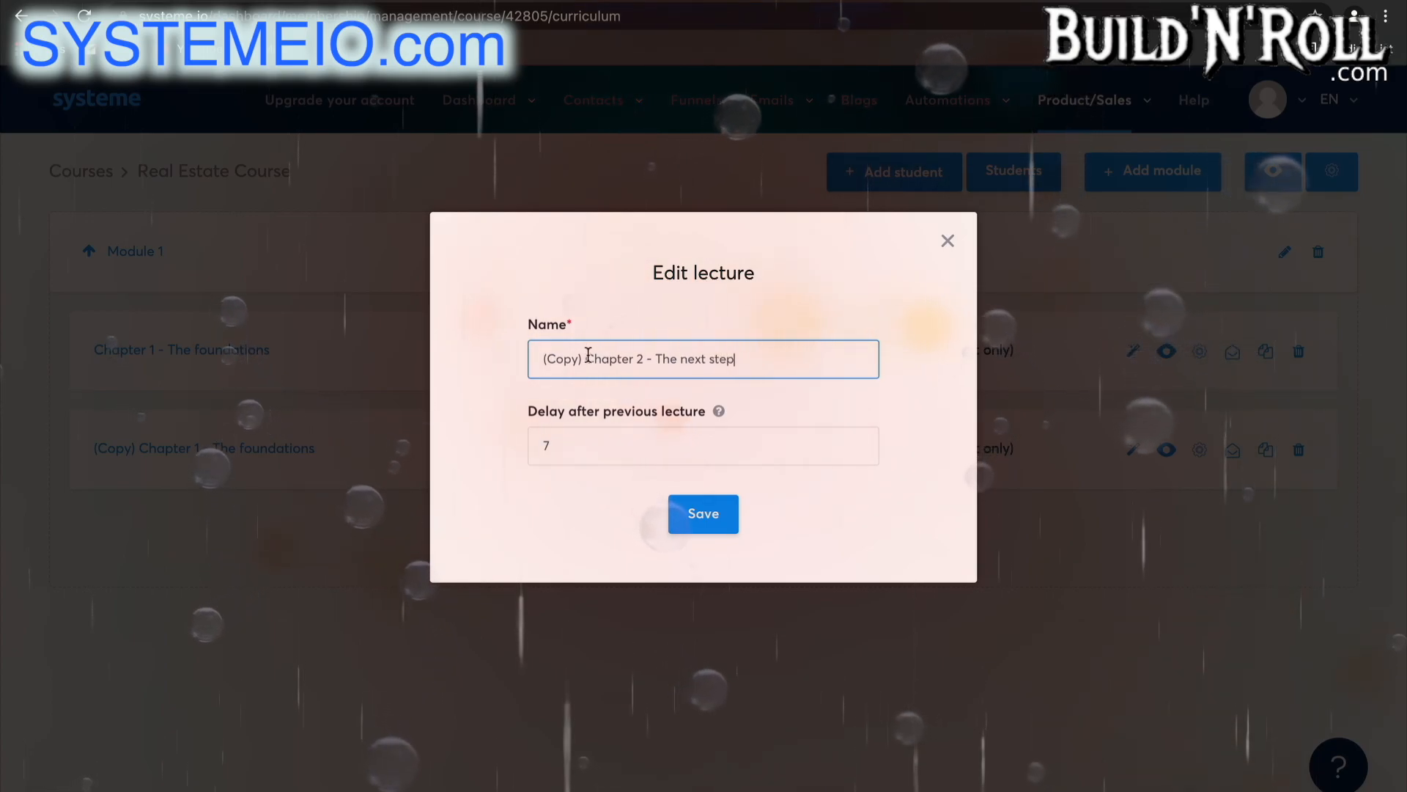
drag(588, 354, 521, 364)
key(BackSpace)
click(703, 514)
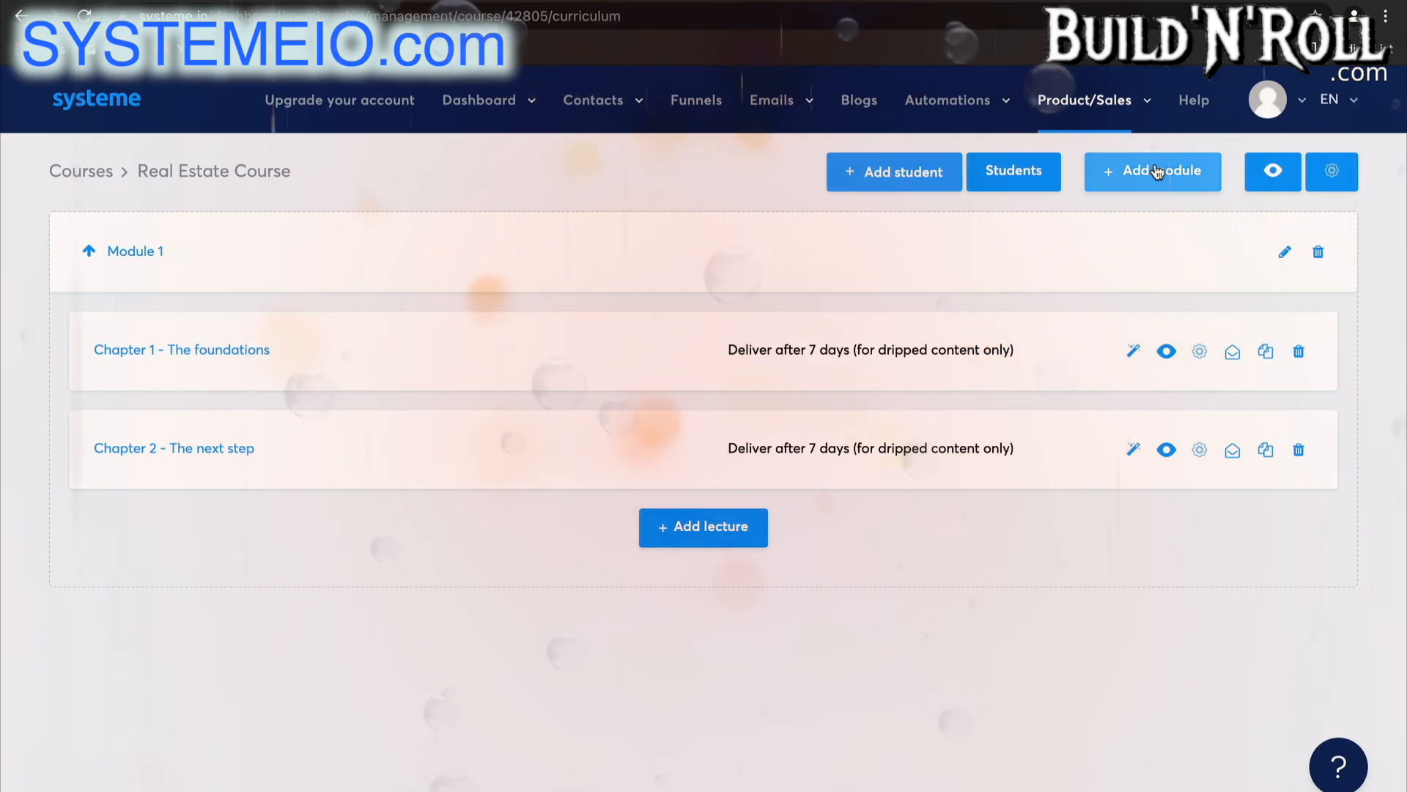
Step: Add a module named "Module 2" to the course and expand it
click(1155, 171)
text(Mo)
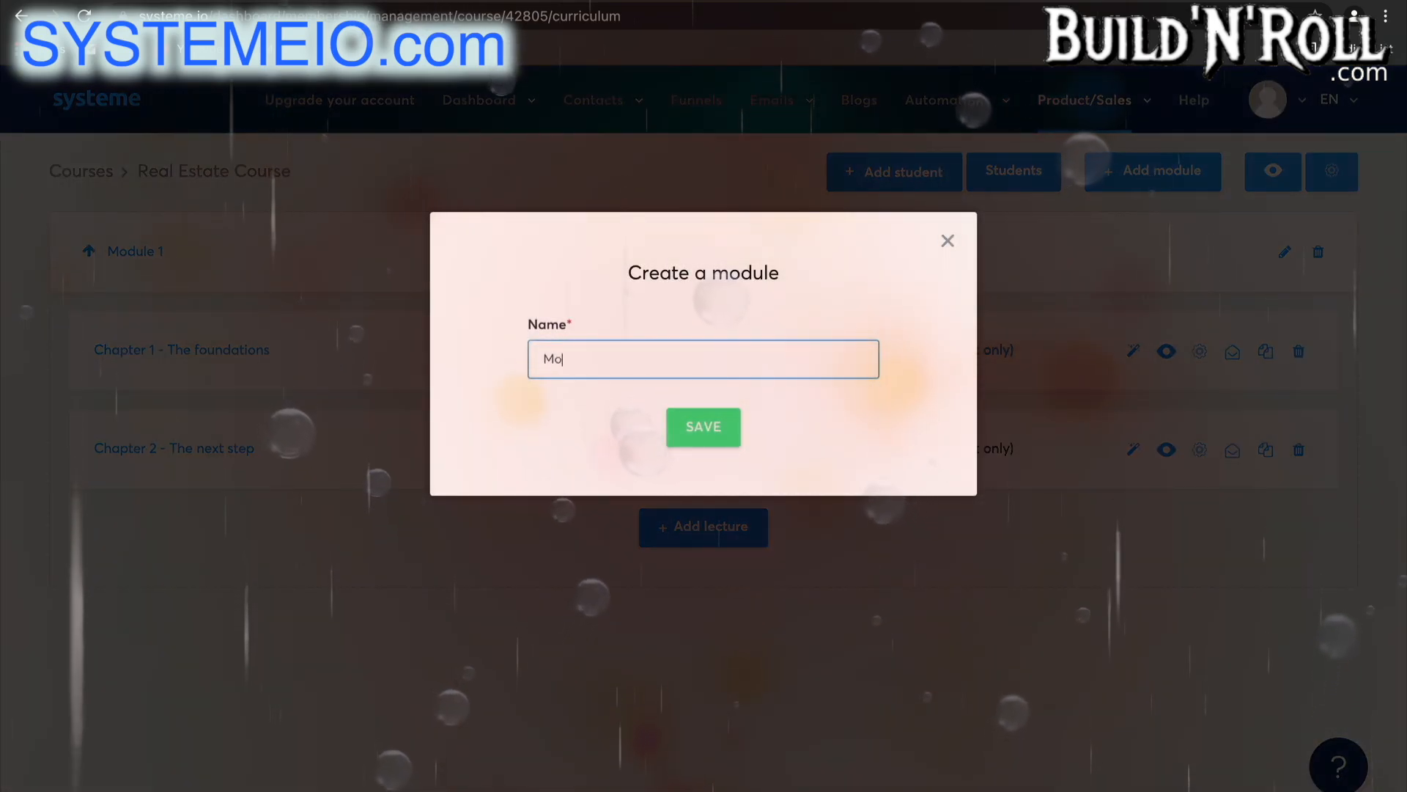
text(dule 2)
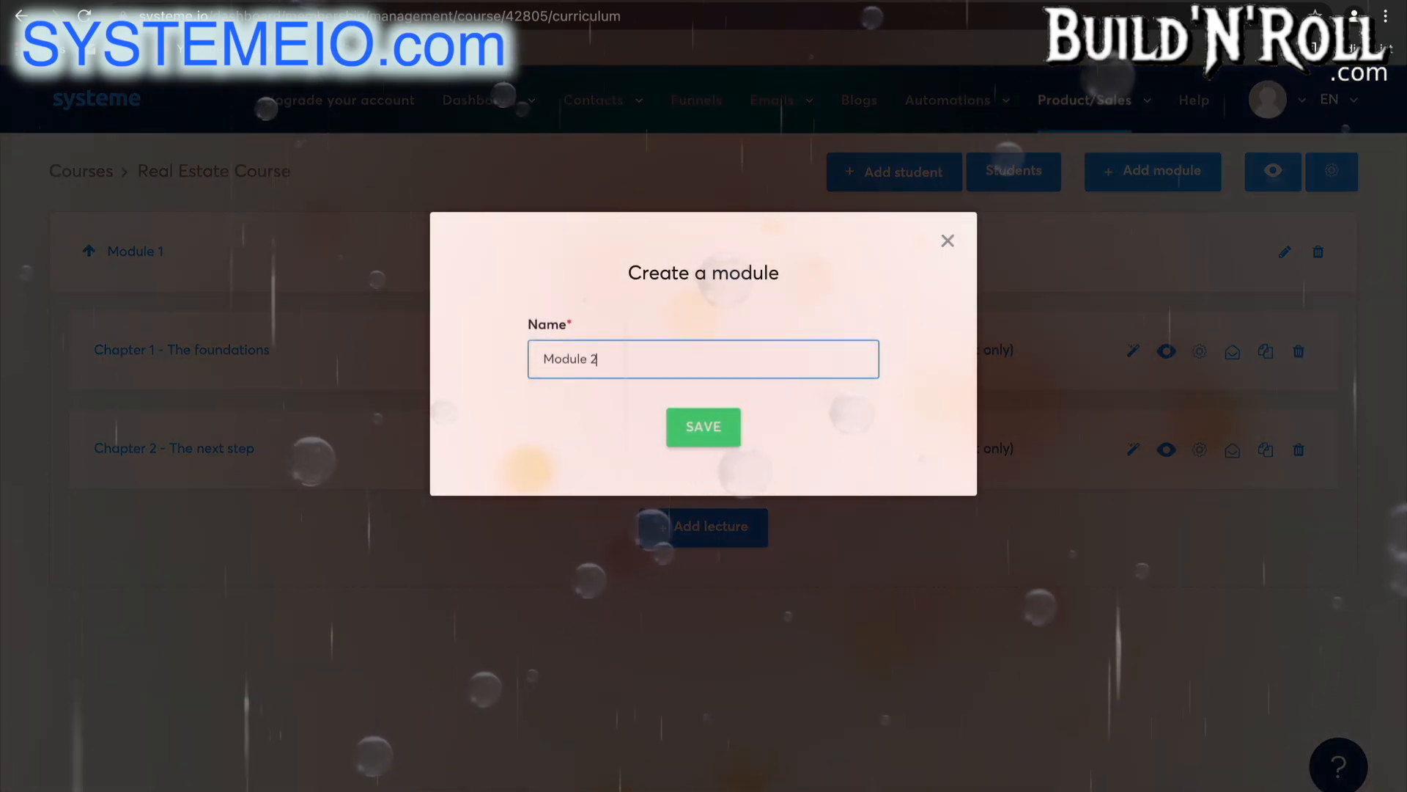
click(708, 424)
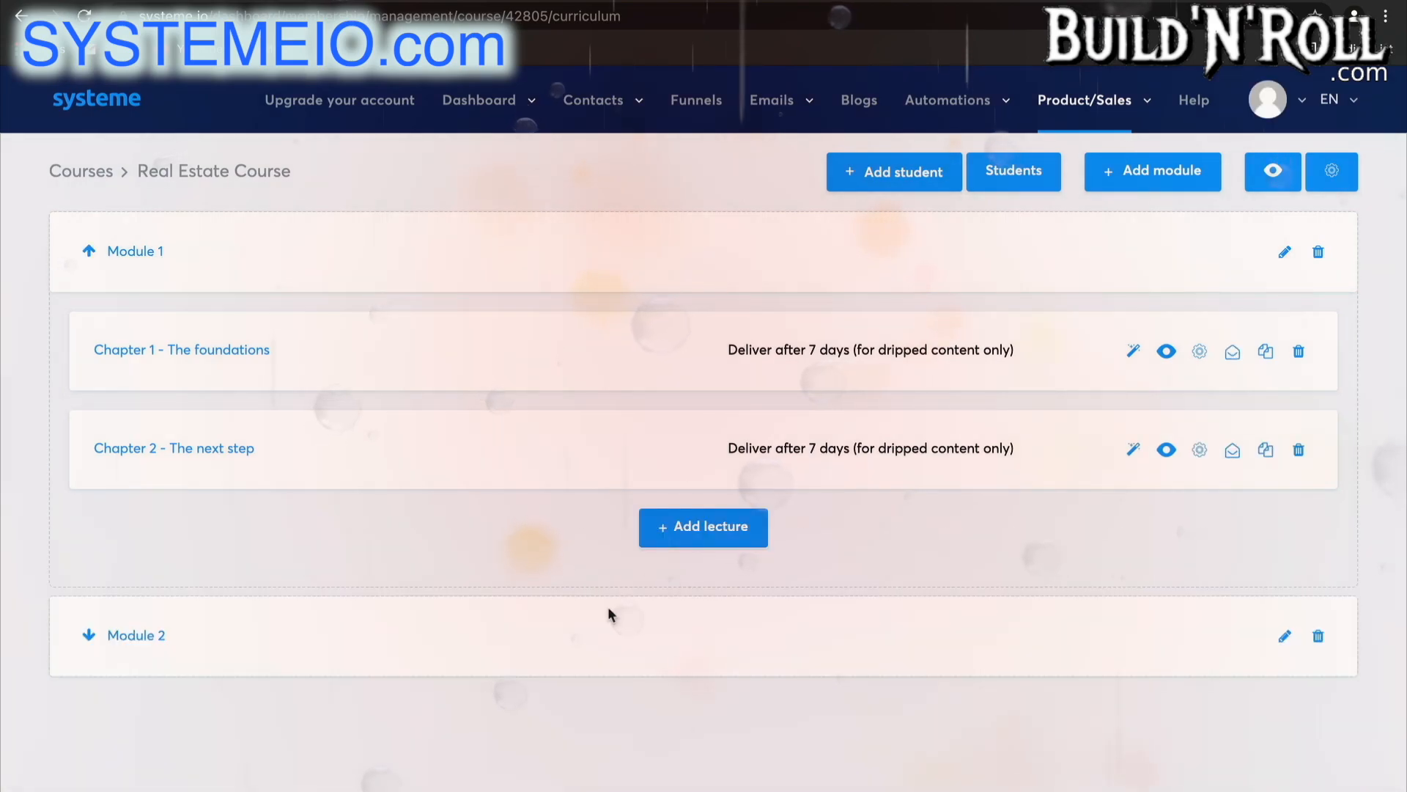
click(90, 634)
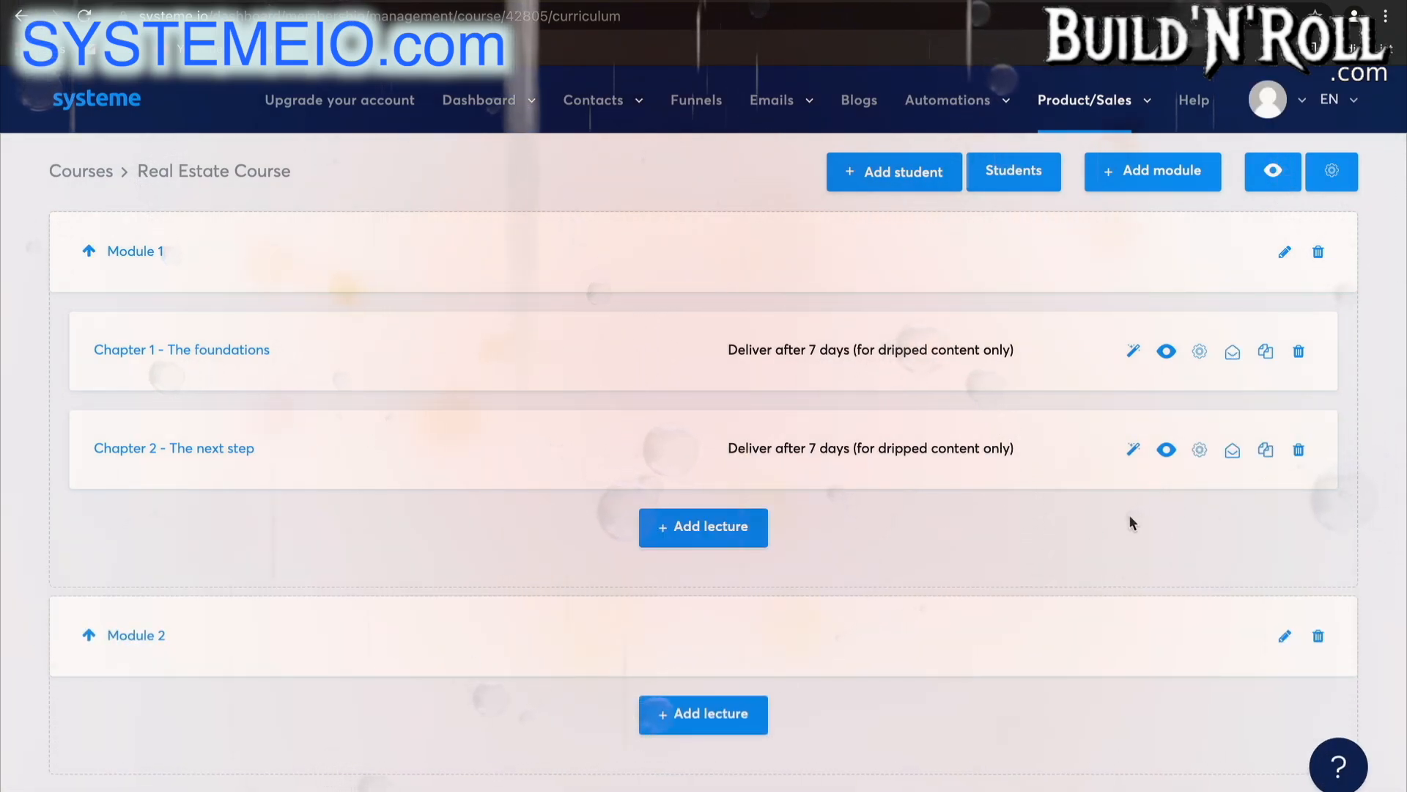
Step: Duplicate the "Chapter 2 - The next step" lecture and move the copy into Module 2
click(1267, 450)
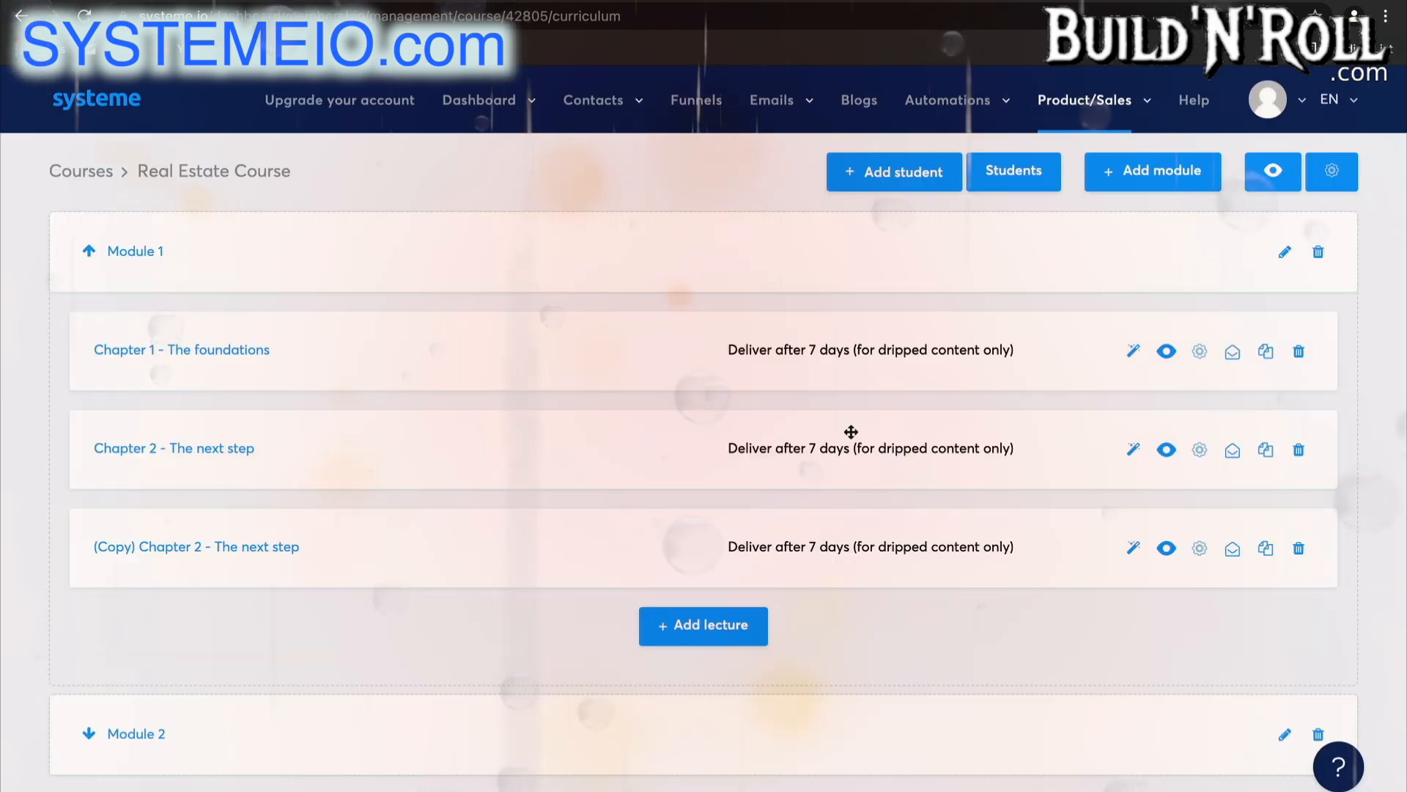
click(89, 733)
scroll(292, 698, down, 1)
scroll(292, 698, down, 1)
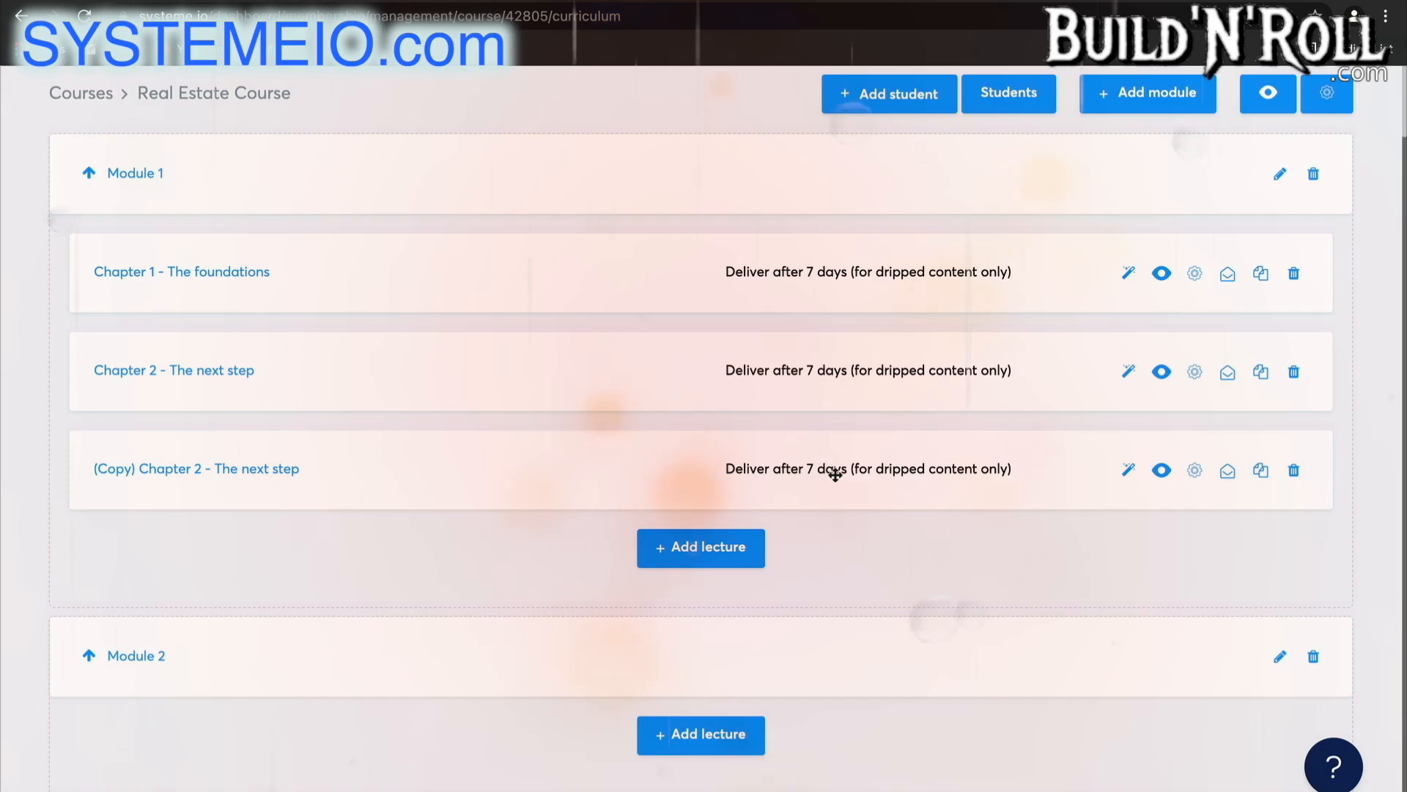
drag(836, 475, 832, 685)
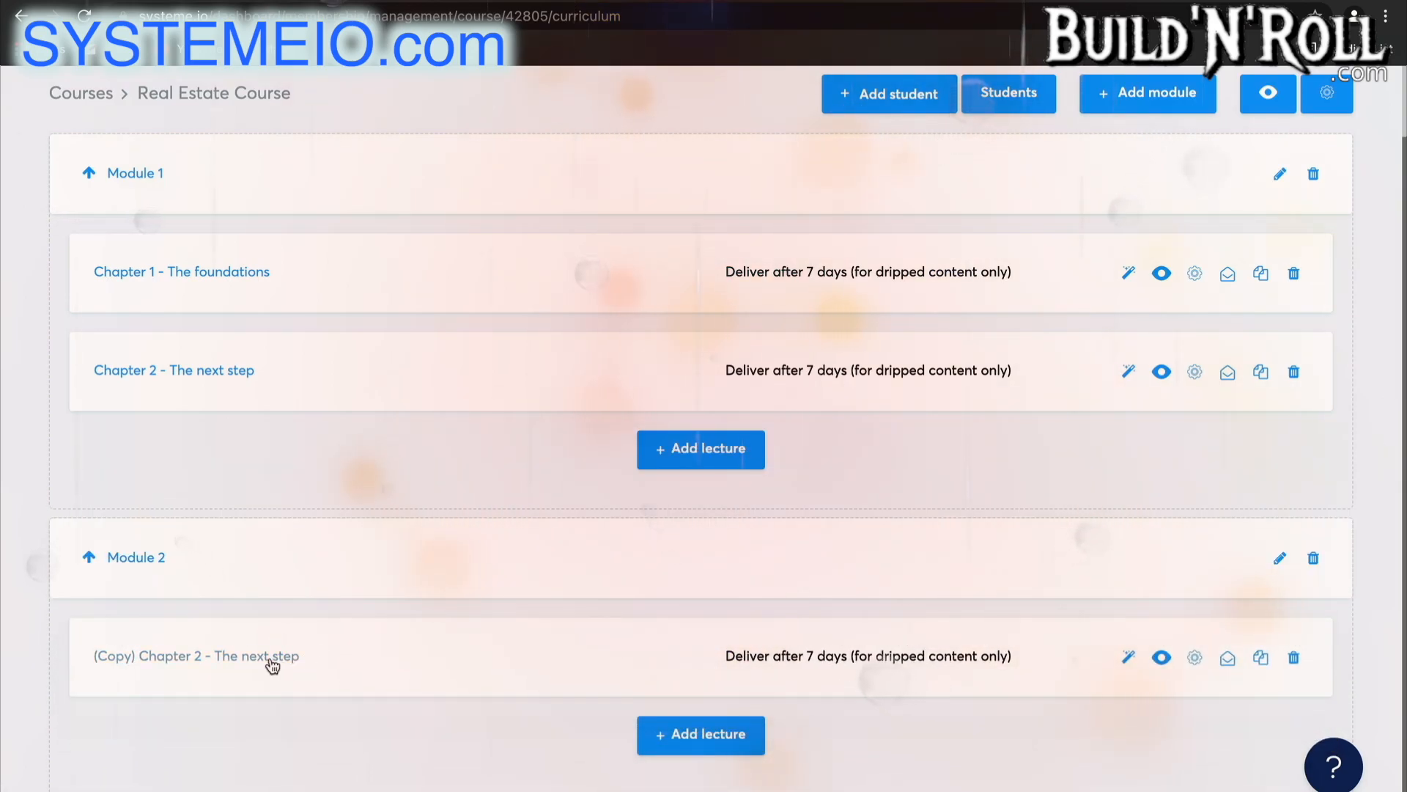
Step: View the copied lecture's name and delay settings, save them as they are and expand Module 2 again
click(1195, 658)
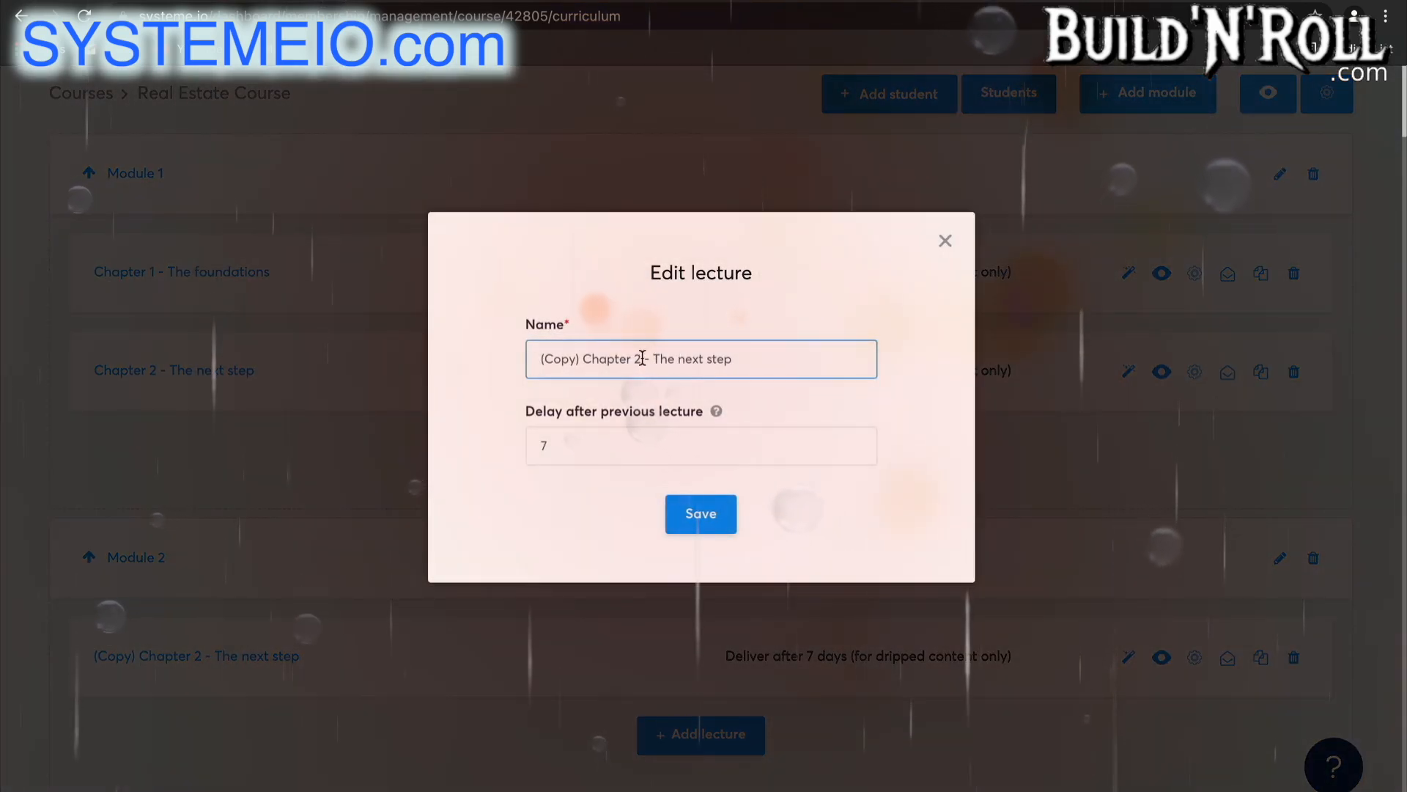
click(717, 529)
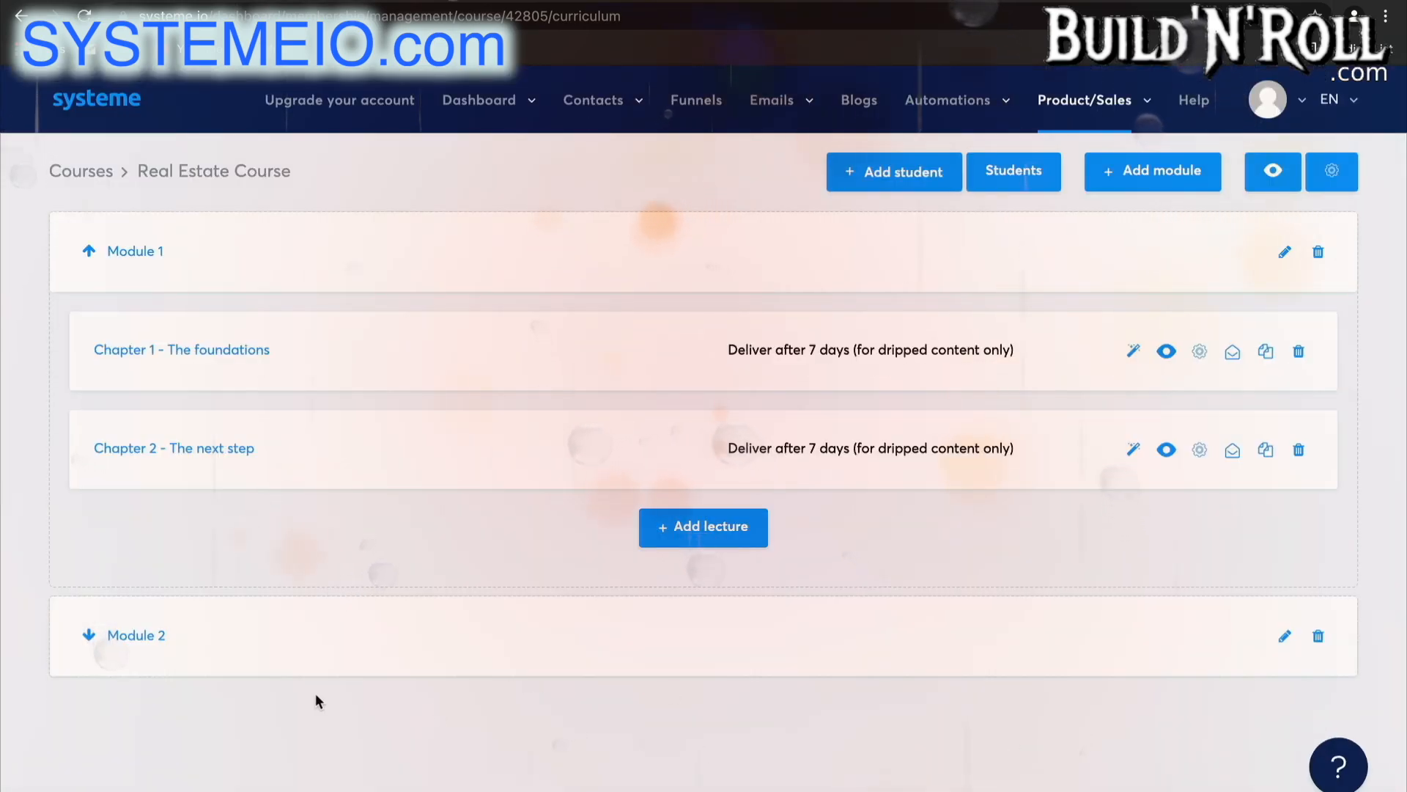
click(92, 634)
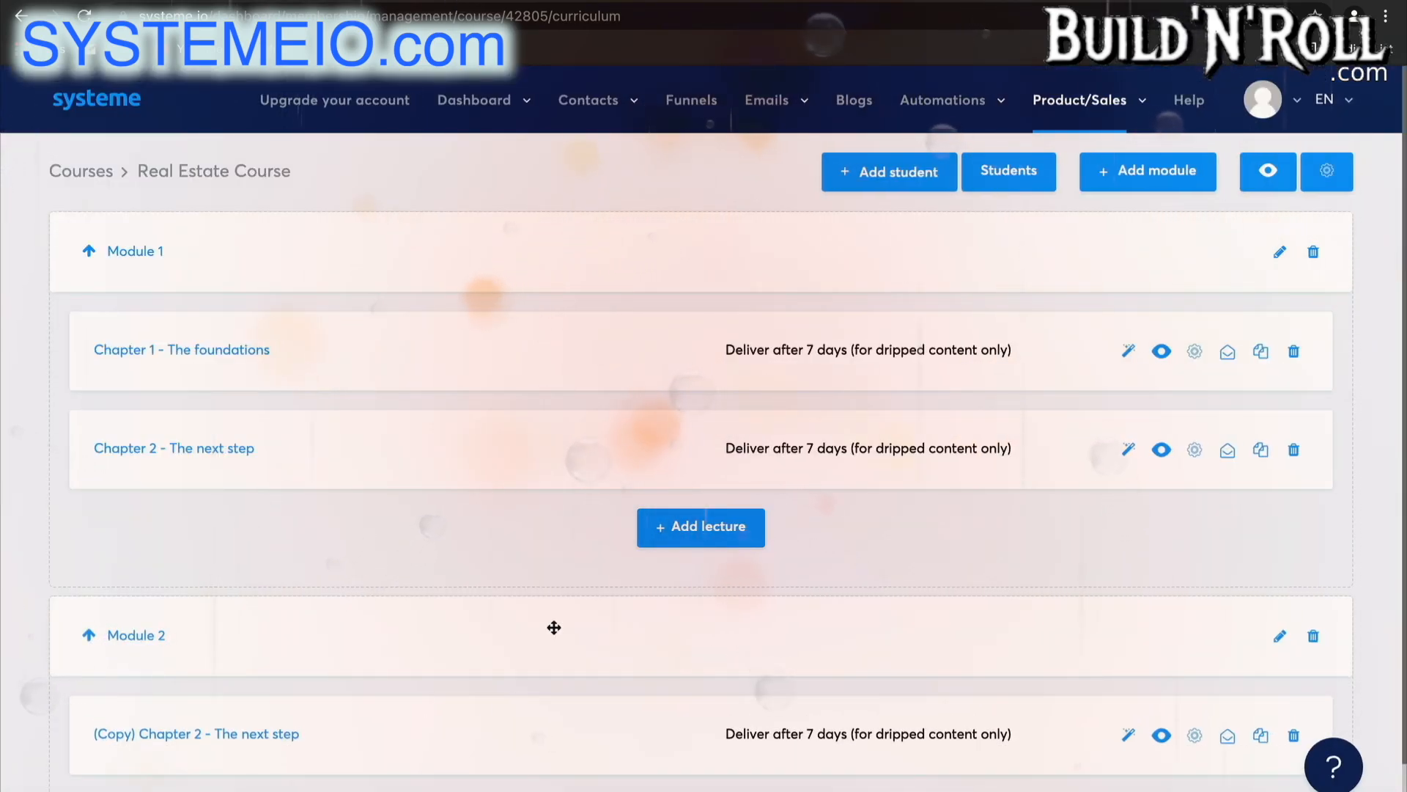